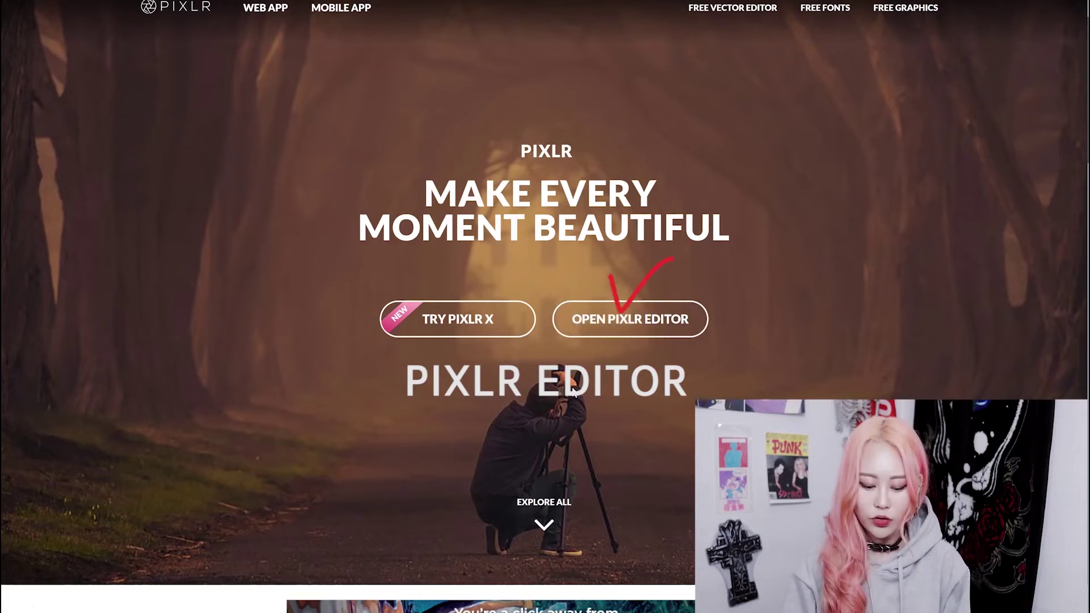
# Step: Launch Pixlr Editor from the Pixlr homepage so its create/open start dialog loads
pyautogui.click(635, 316)
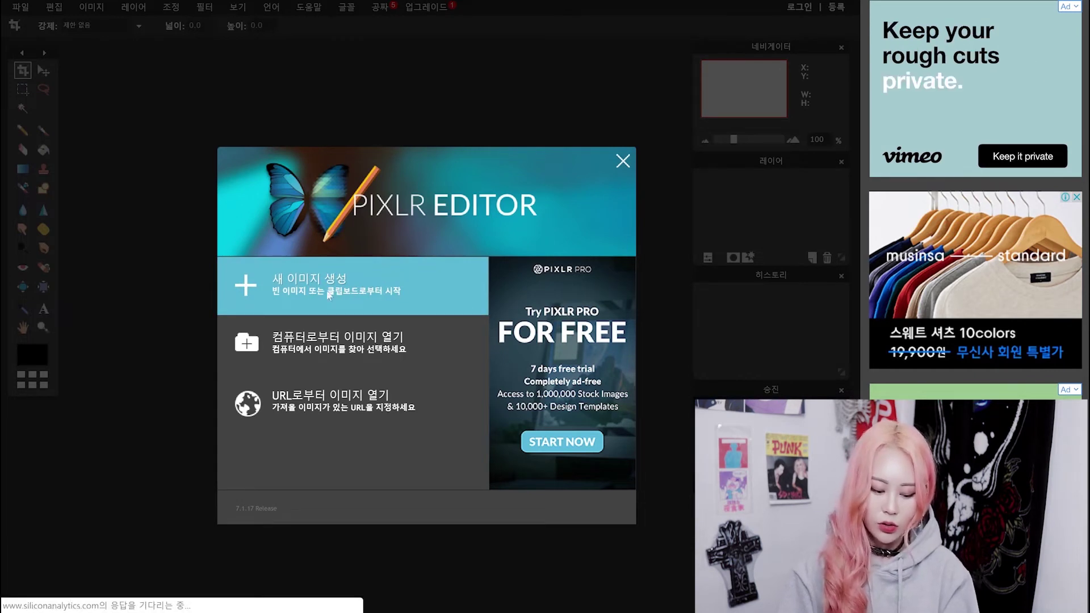
# Step: Open the 1756x2342 px portrait from the computer, shift its window right, and select Bloat
pyautogui.click(301, 339)
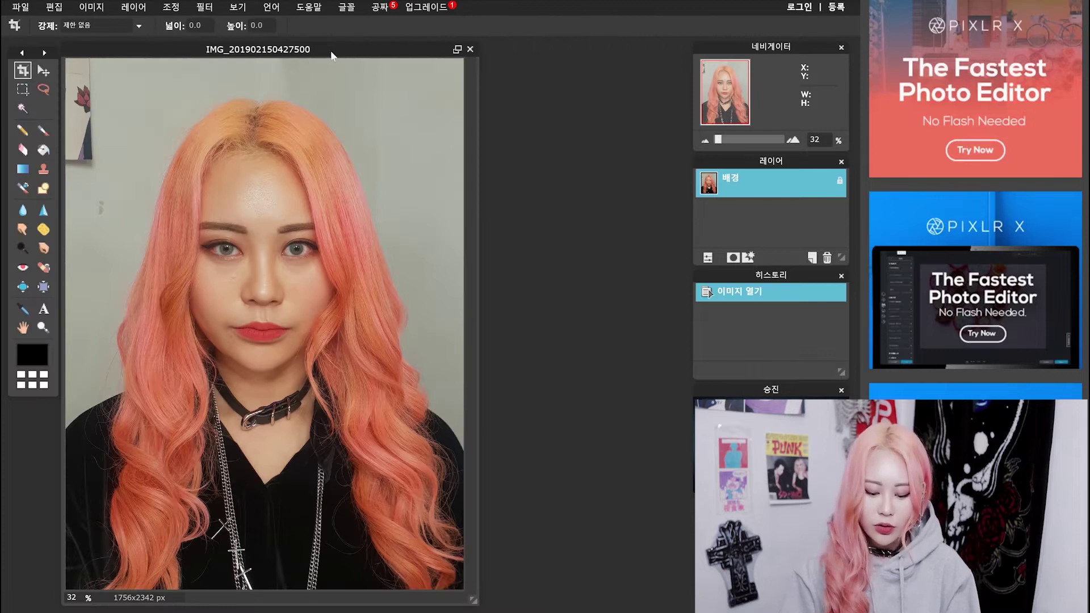
pyautogui.moveTo(332, 55); pyautogui.dragTo(460, 53)
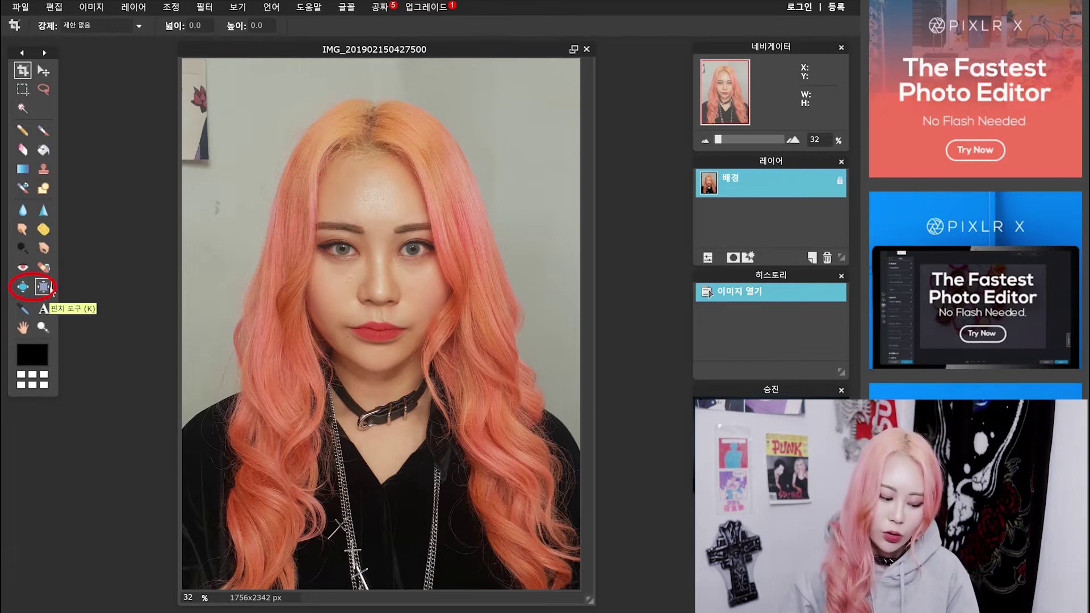
pyautogui.click(23, 288)
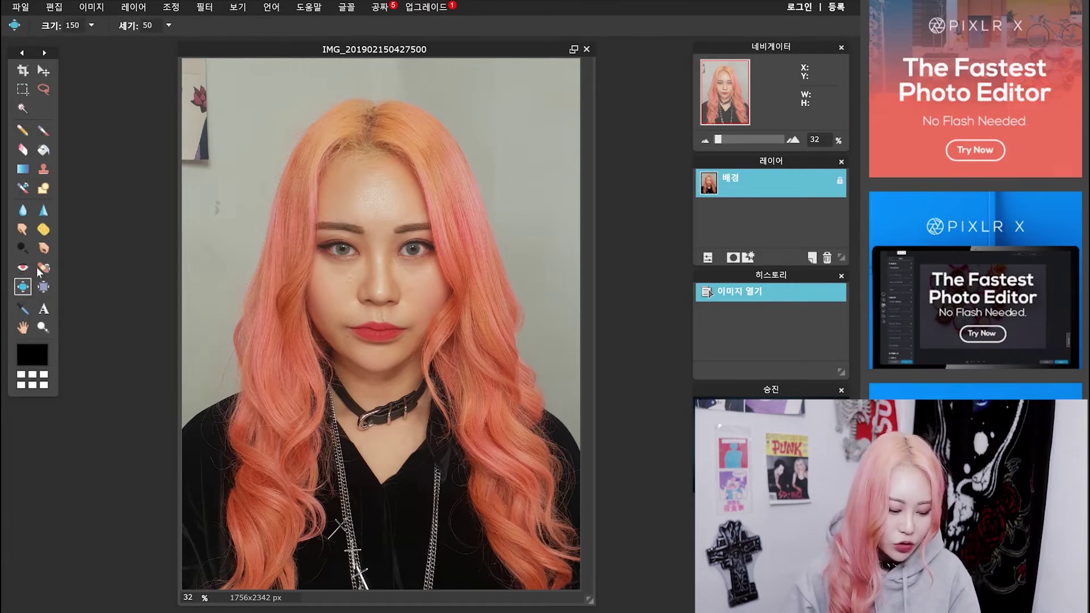
# Step: Raise the bloat brush size to 337 and try test bloats on the cheek, undoing them
pyautogui.click(91, 26)
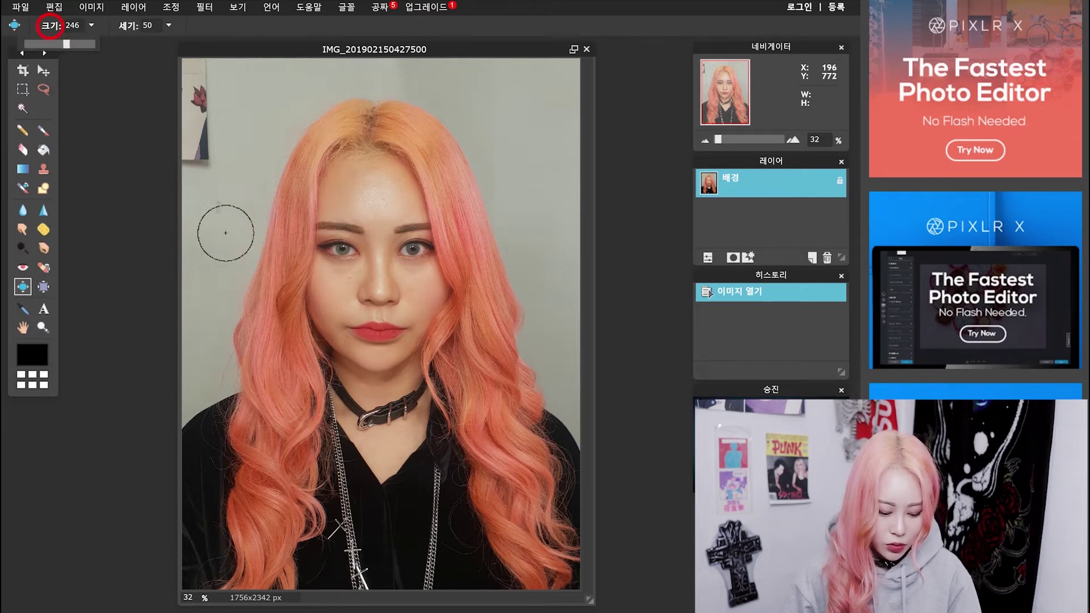
pyautogui.click(294, 328)
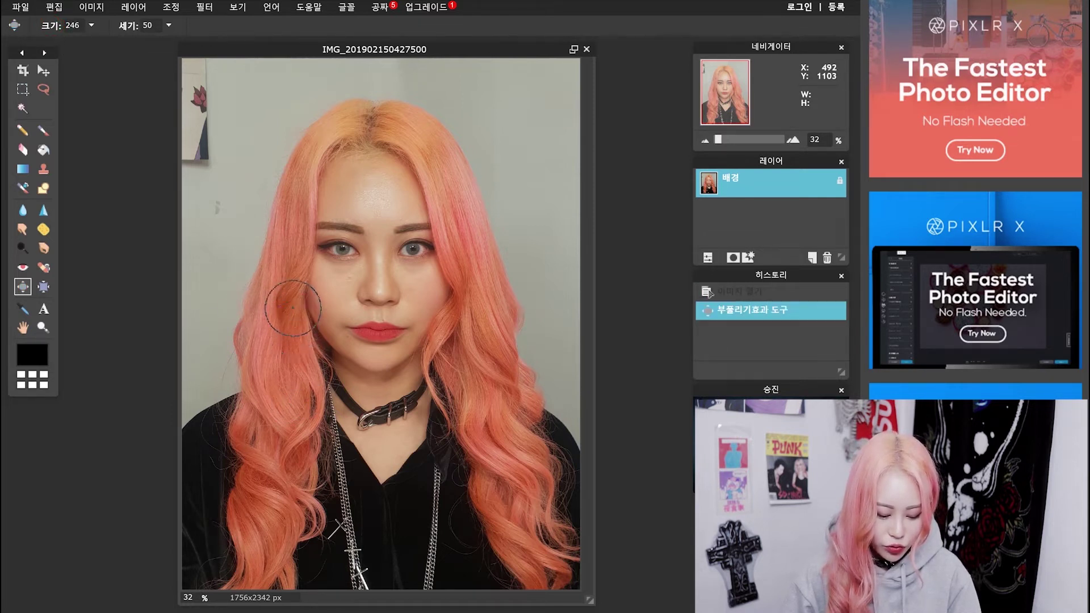
pyautogui.click(293, 310)
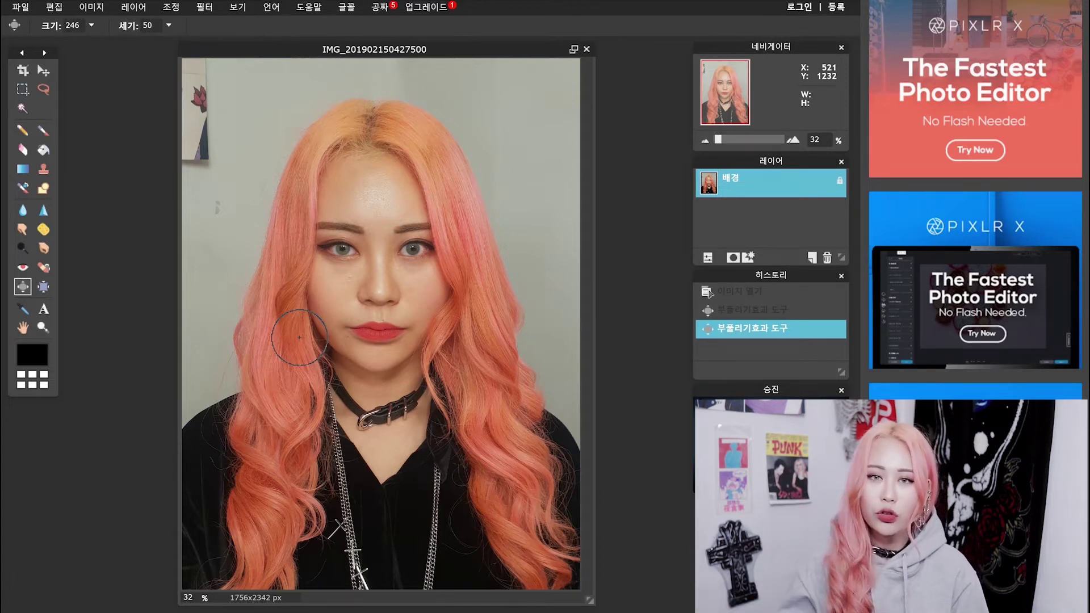
pyautogui.hotkey('ctrl', 'z')
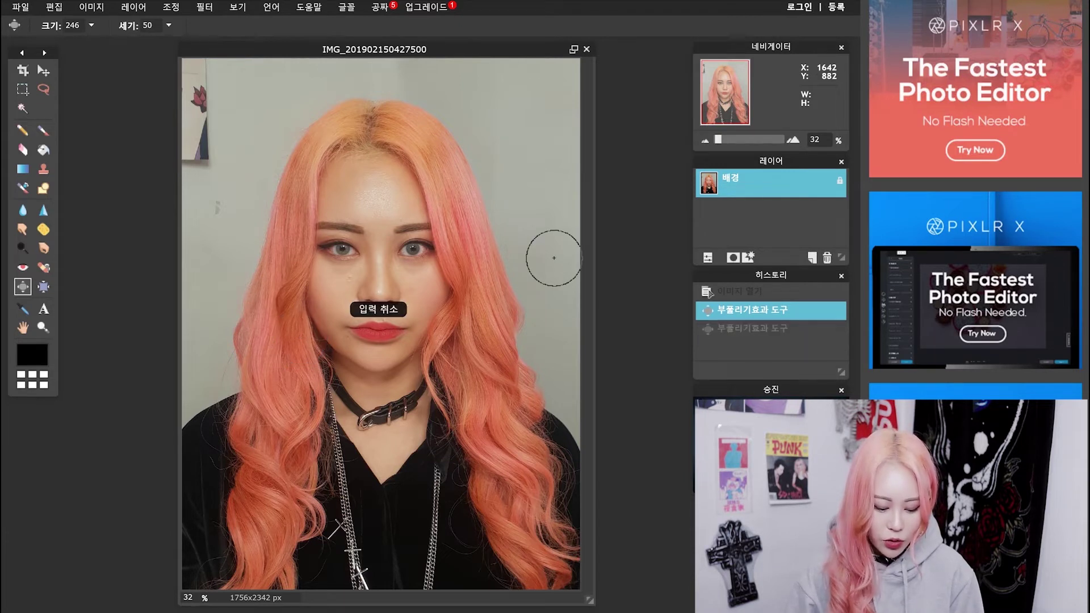
pyautogui.hotkey('ctrl', 'z')
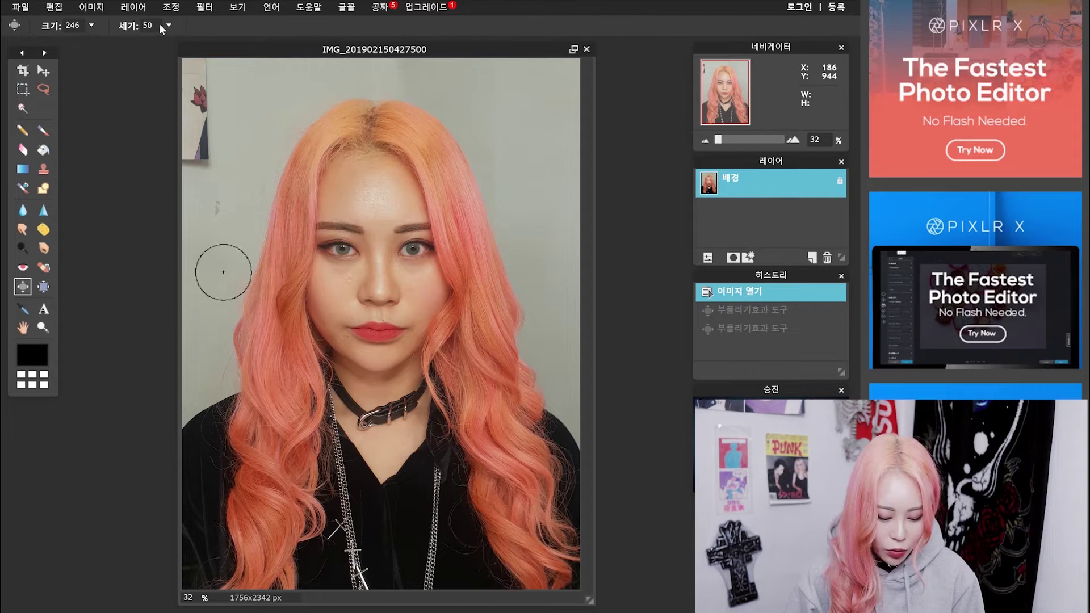
pyautogui.moveTo(348, 311); pyautogui.dragTo(349, 306)
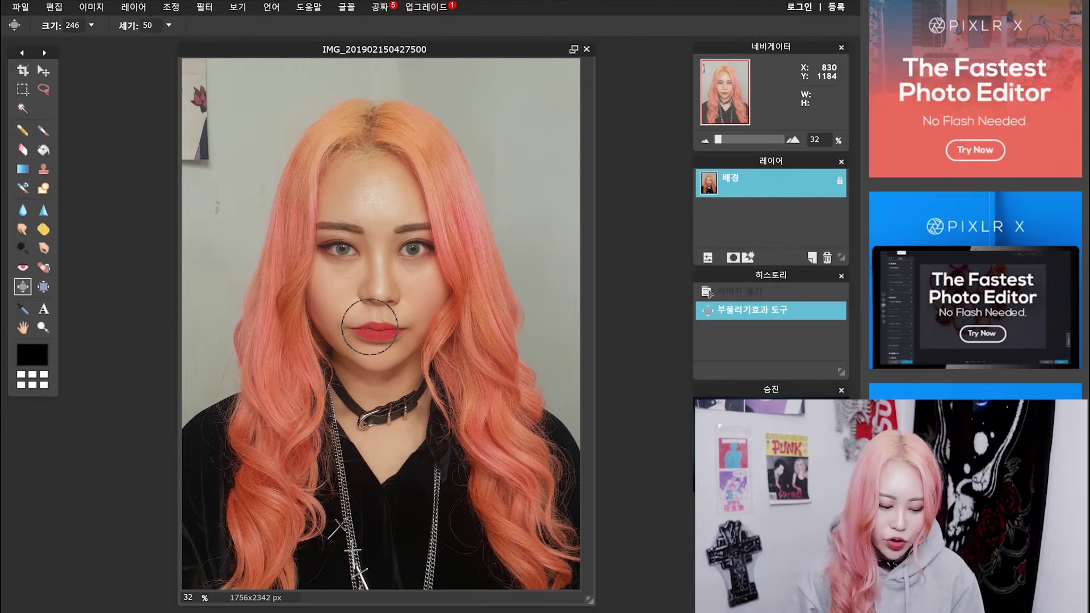
# Step: Set bloat strength to 32 and revert the photo to its freshly opened state
pyautogui.click(168, 26)
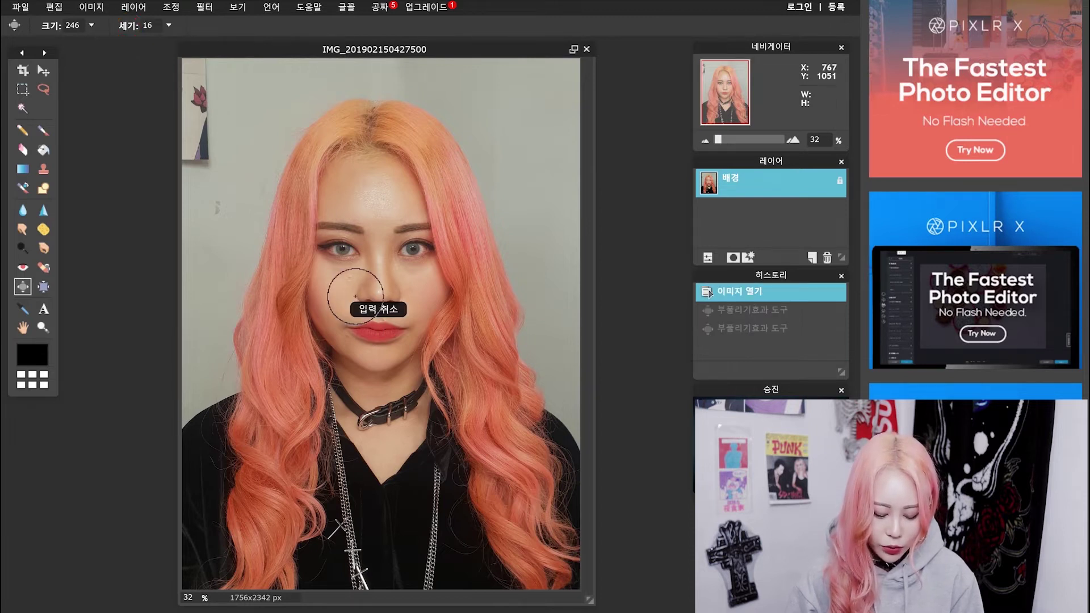
pyautogui.click(791, 307)
pyautogui.click(790, 298)
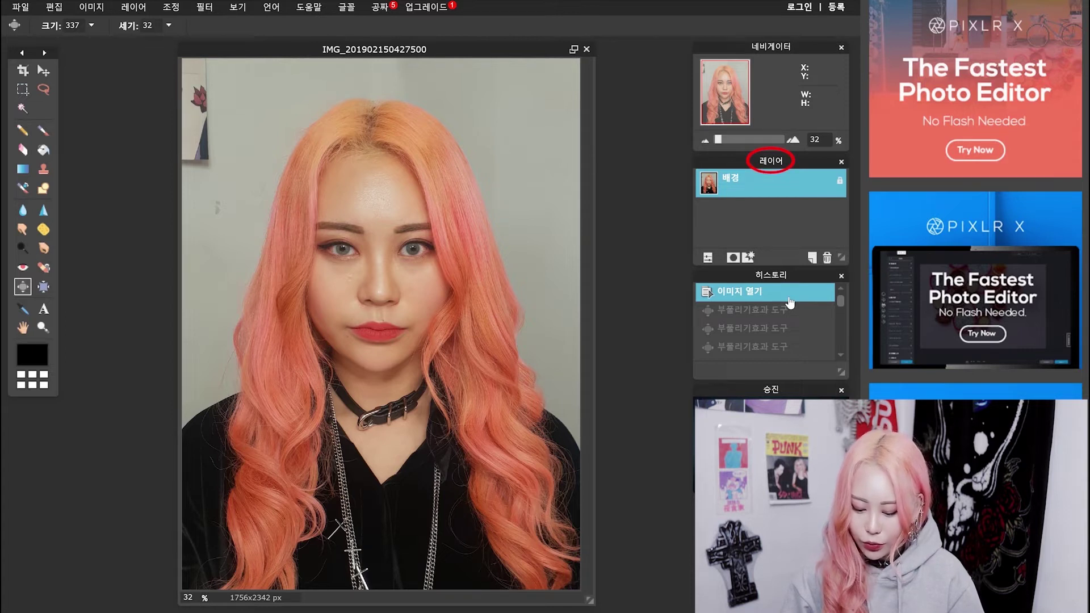
# Step: Duplicate the background into '배경 복사', select it, and set Bloat to size 400, strength 59
pyautogui.moveTo(796, 196); pyautogui.dragTo(772, 230)
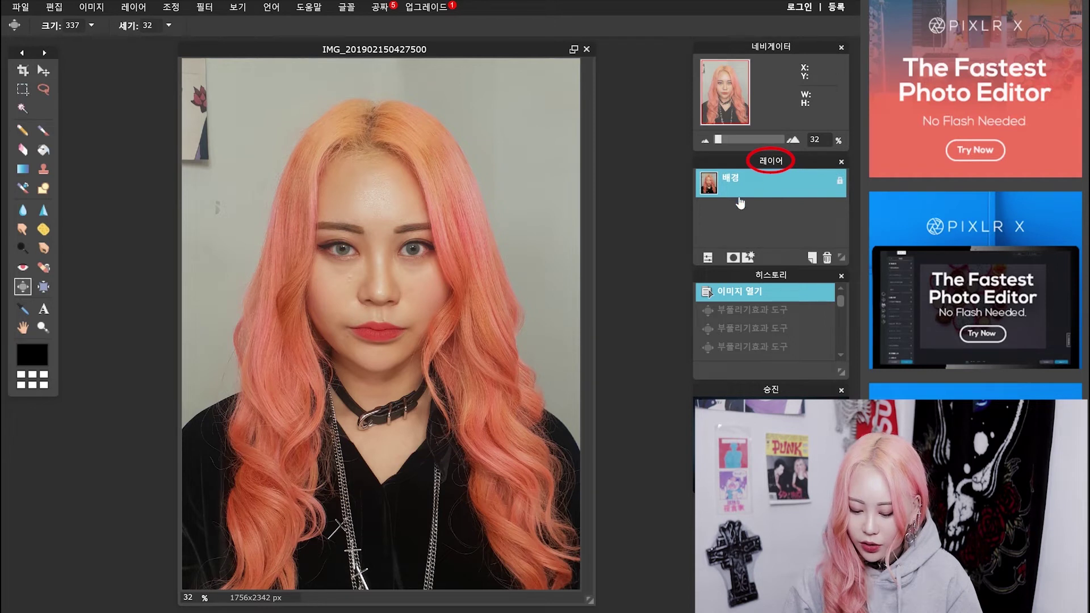
pyautogui.moveTo(742, 196); pyautogui.dragTo(812, 258)
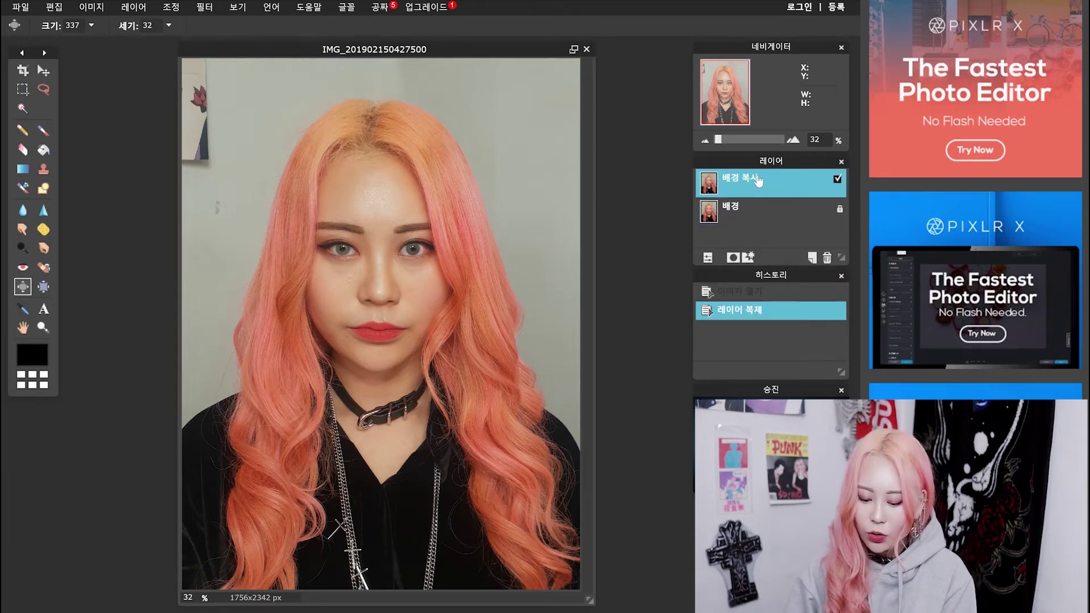
pyautogui.click(760, 216)
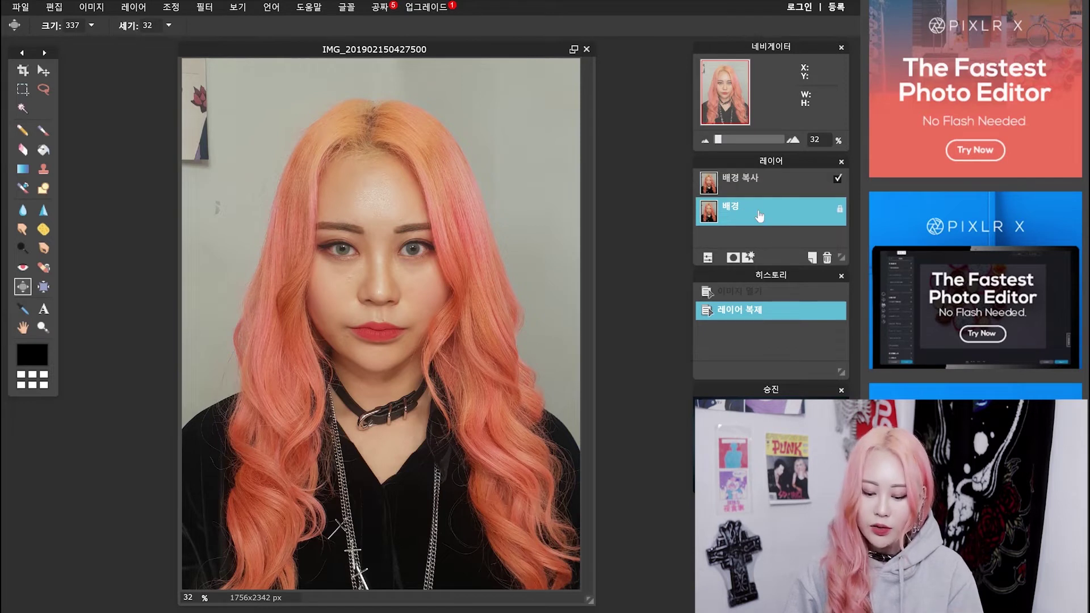
pyautogui.click(757, 182)
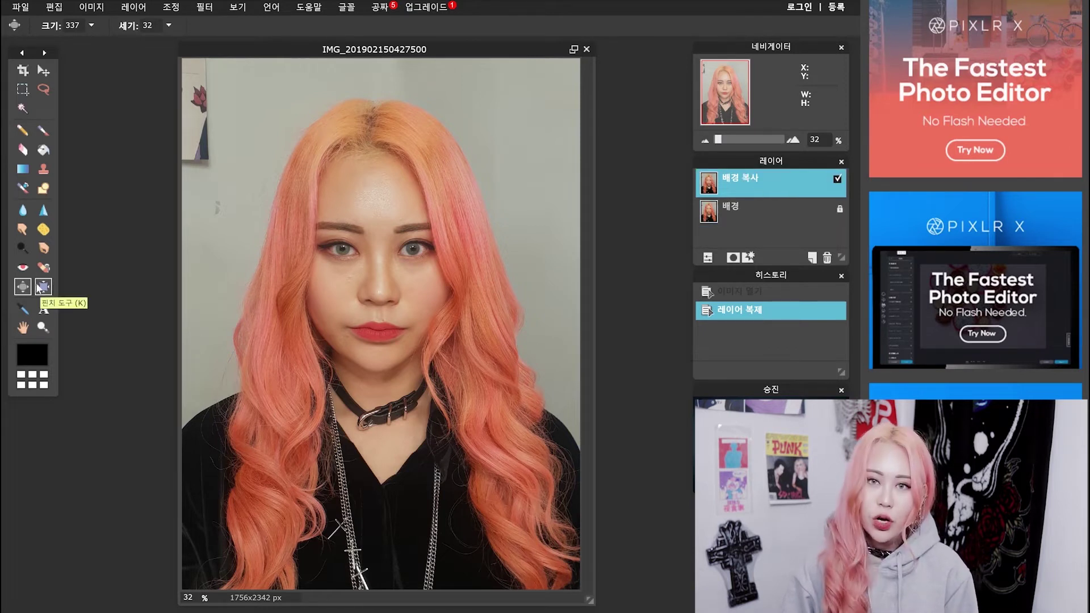
pyautogui.click(92, 26)
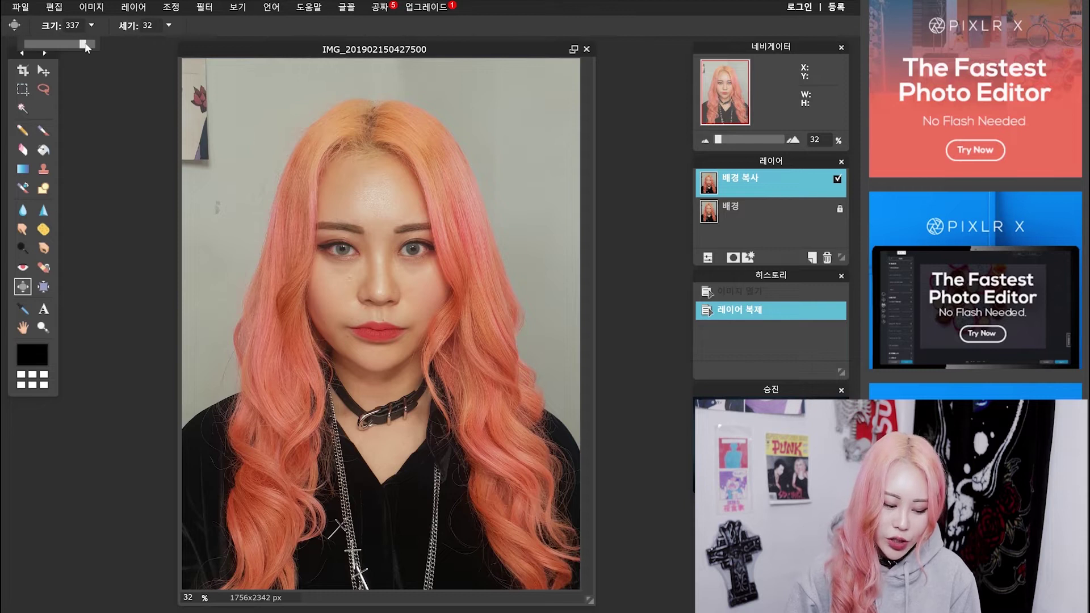
pyautogui.click(169, 25)
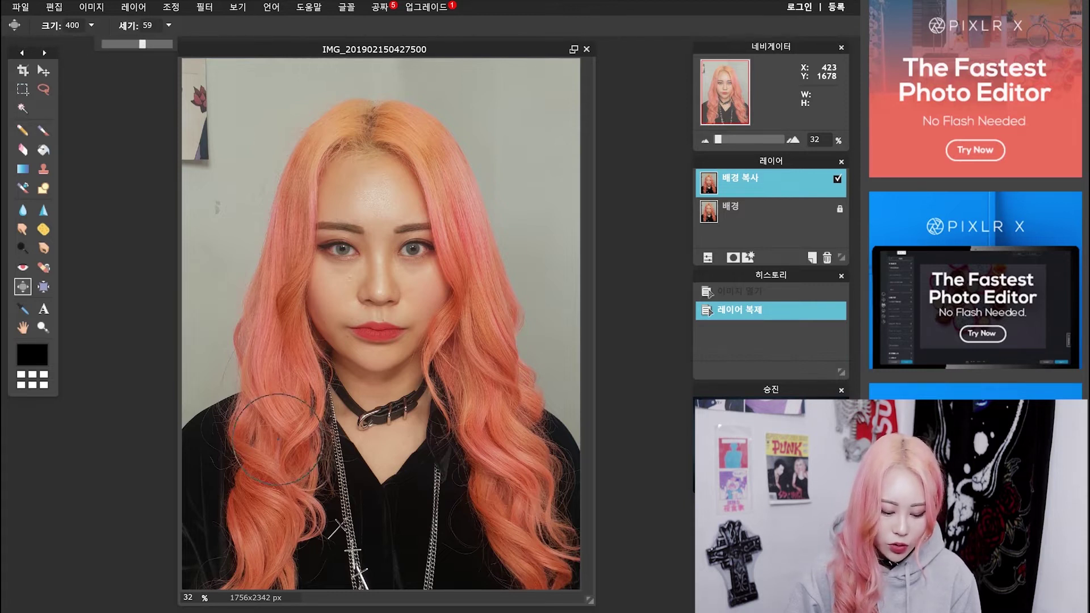
# Step: Bloat the hair beside the left cheek, compare with the original, and adjust brush size and strength
pyautogui.moveTo(274, 316)
pyautogui.mouseDown()
pyautogui.moveTo(268, 329)
pyautogui.moveTo(280, 340)
pyautogui.mouseUp()
pyautogui.hotkey('ctrl', 'z')
pyautogui.click(838, 179)
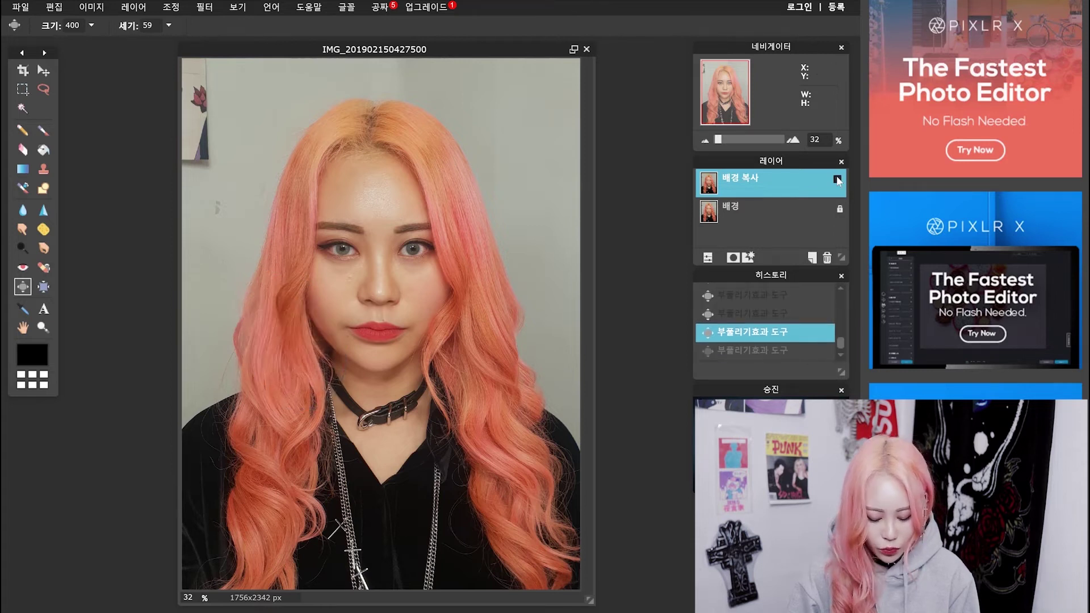
pyautogui.click(837, 180)
pyautogui.click(838, 179)
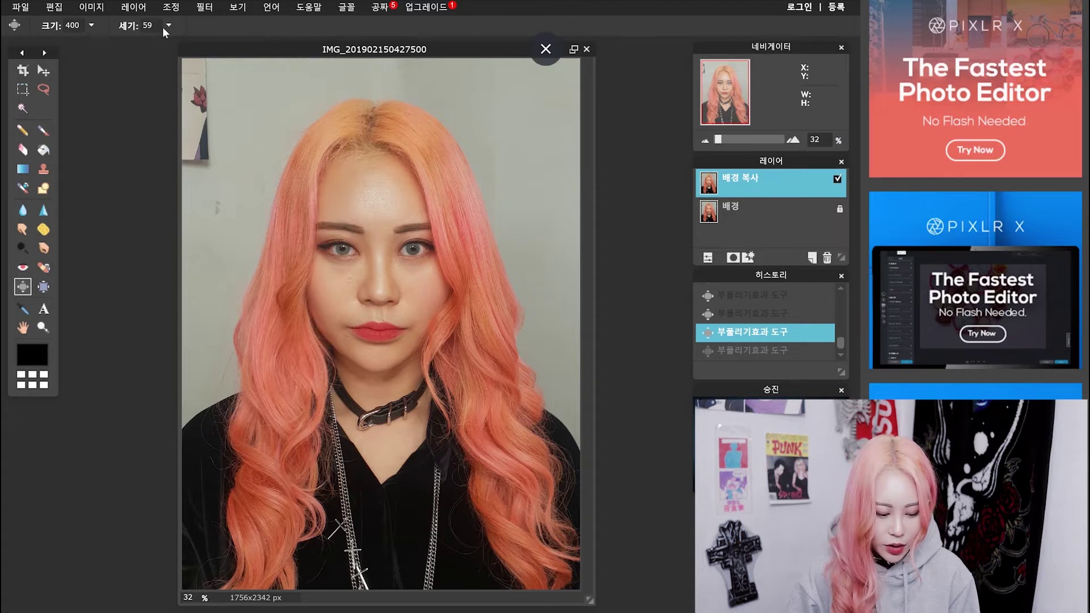
pyautogui.click(92, 26)
pyautogui.click(168, 27)
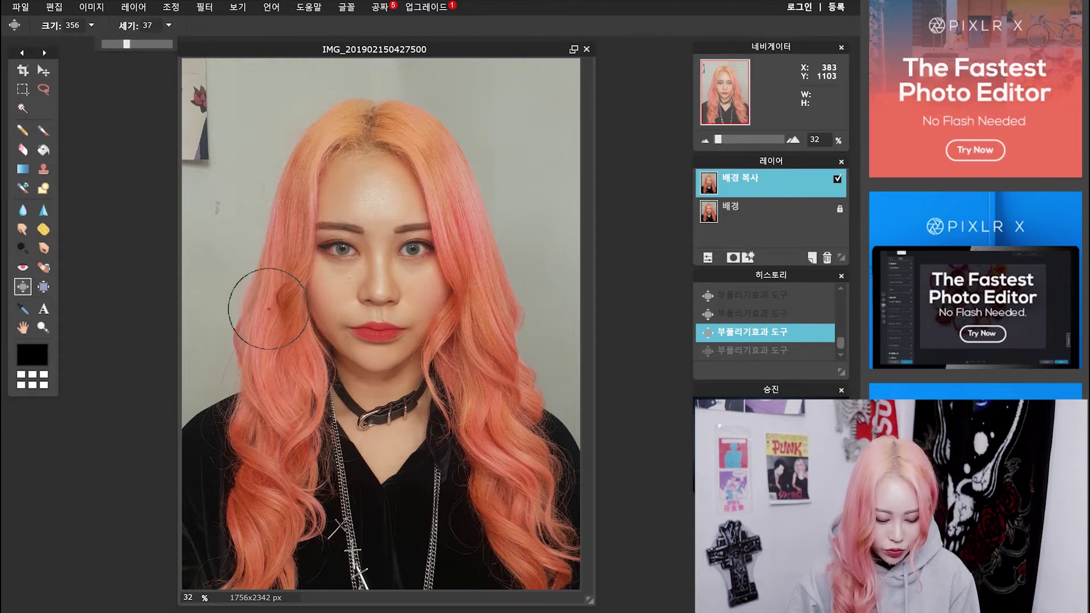
pyautogui.moveTo(280, 316); pyautogui.dragTo(327, 335)
# Step: Zoom in on the face and undo/redo bloat strokes, comparing the copy layer with the original
pyautogui.click(43, 328)
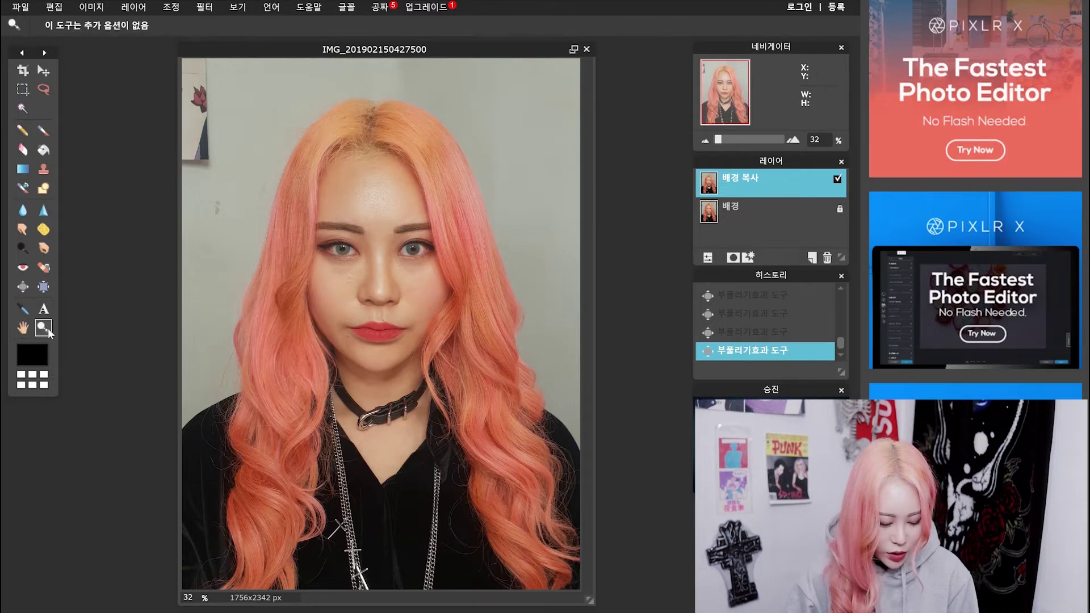
pyautogui.click(335, 343)
pyautogui.click(300, 329)
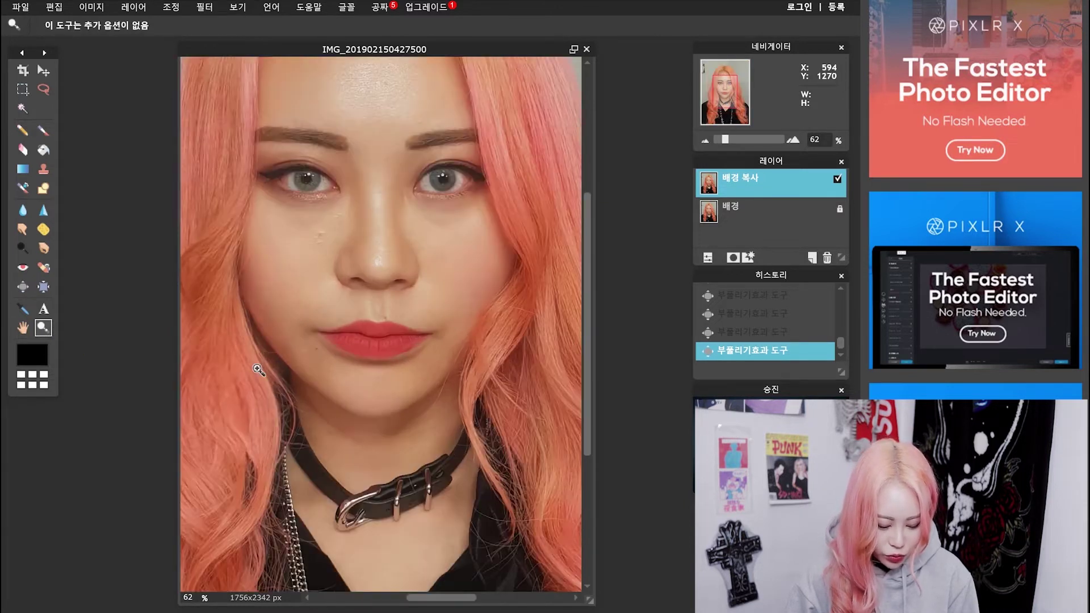
pyautogui.click(43, 70)
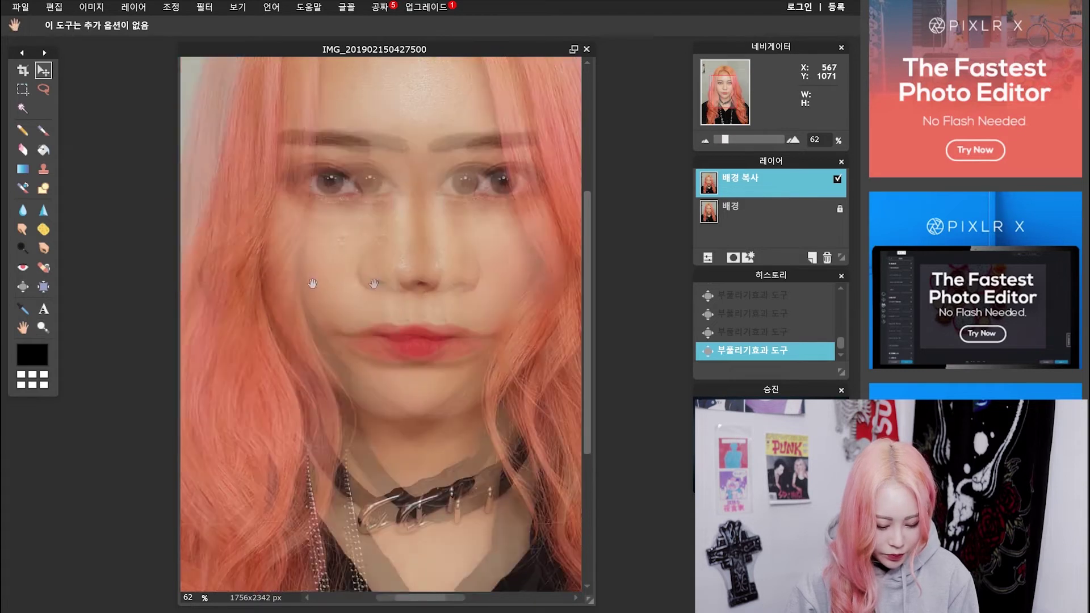
pyautogui.click(24, 286)
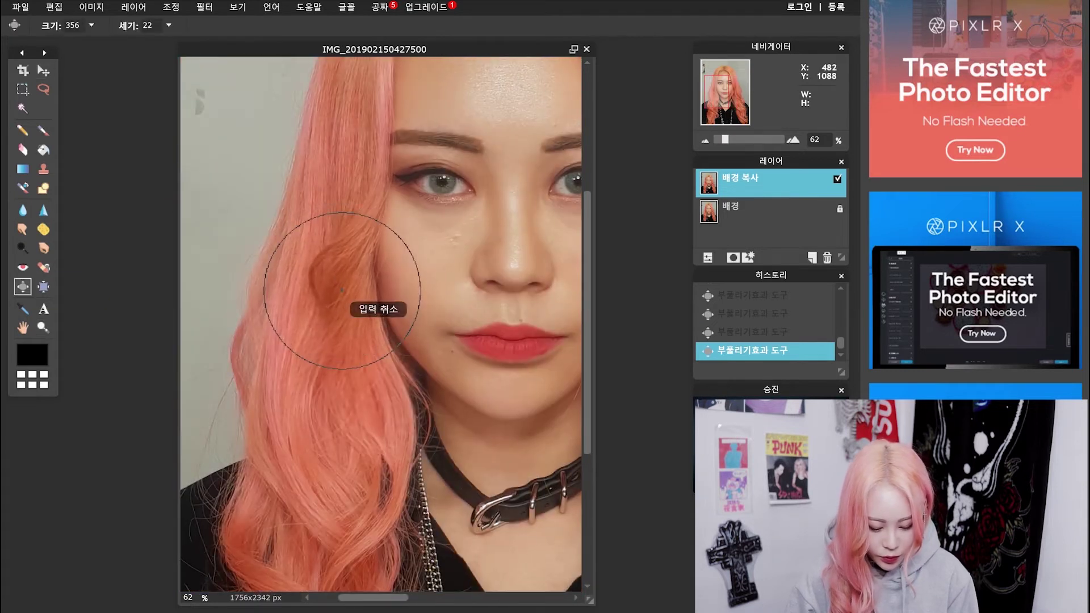
pyautogui.hotkey('ctrl', 'z')
pyautogui.hotkey('ctrl', '-')
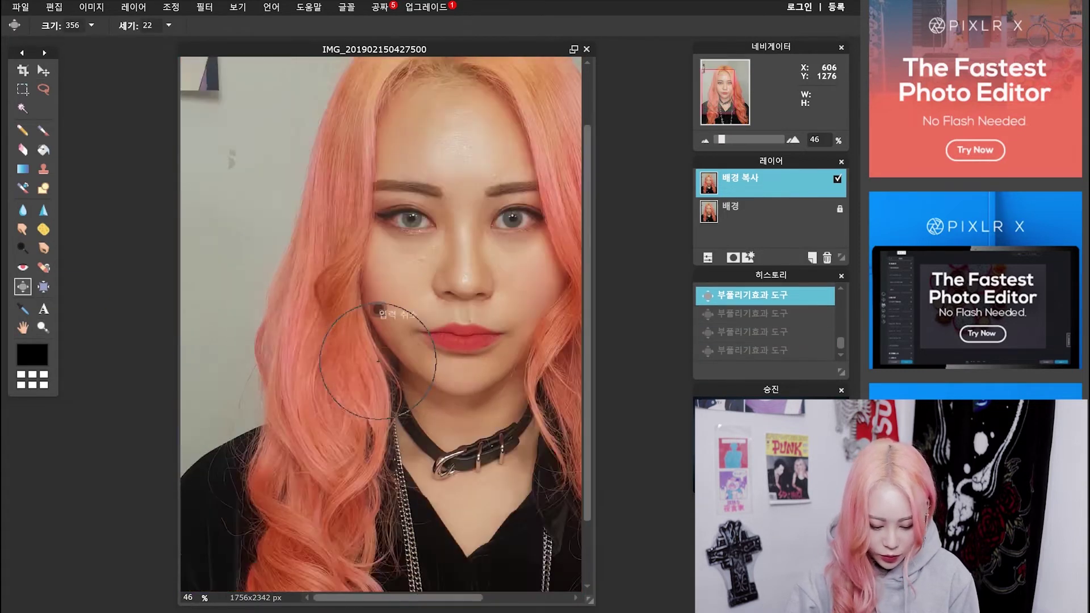
pyautogui.hotkey('ctrl', '-')
pyautogui.hotkey('ctrl', 'y')
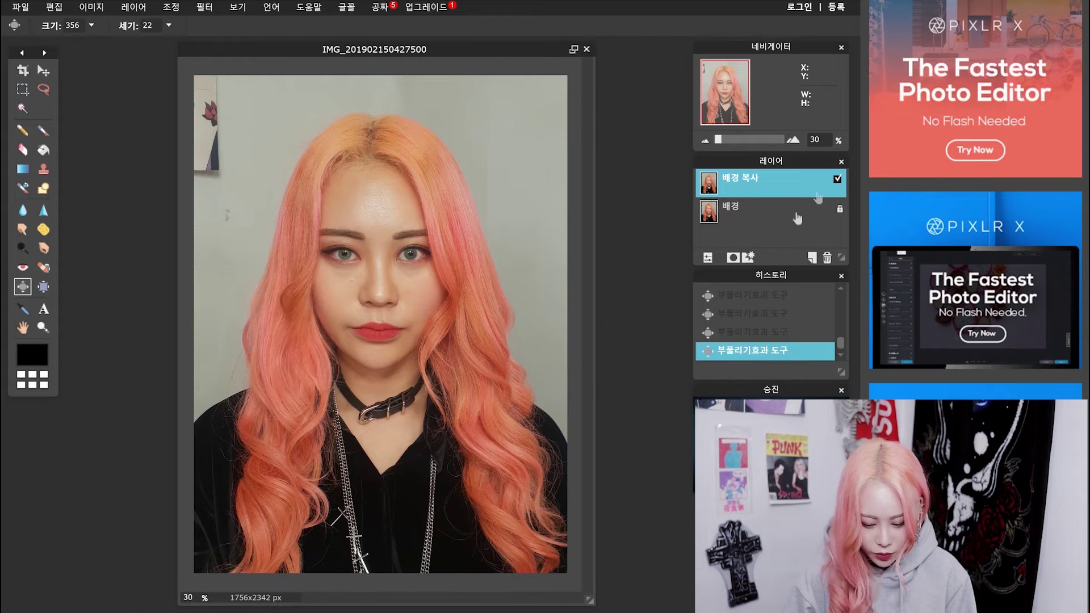
pyautogui.click(838, 180)
pyautogui.click(838, 179)
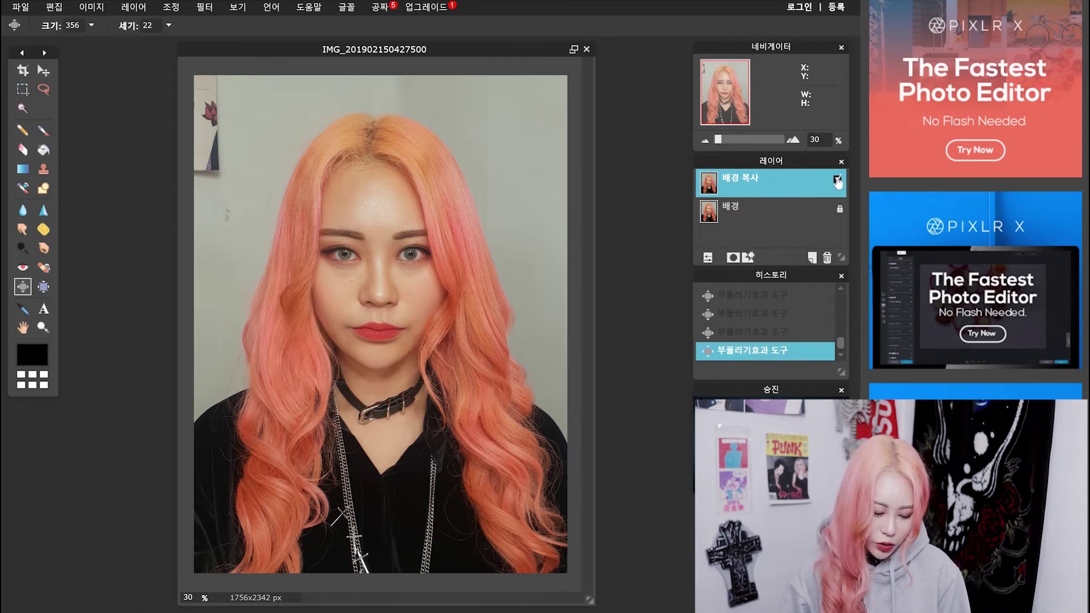
# Step: Inspect the face and nose up close, comparing the edited layer against the original
pyautogui.press('z')
pyautogui.hotkey('ctrl', '+')
pyautogui.hotkey('ctrl', '+')
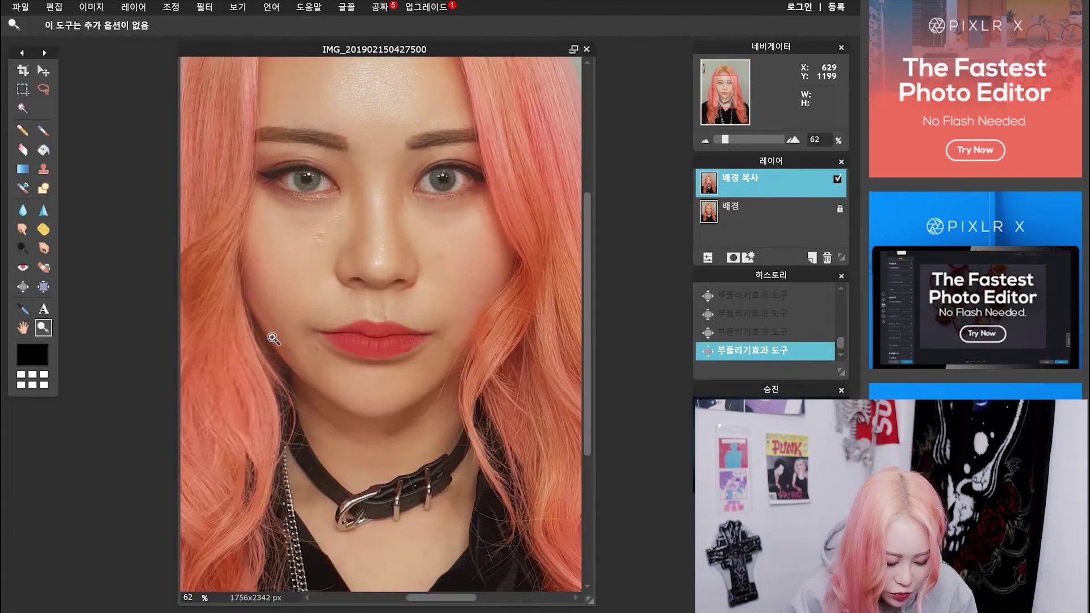
pyautogui.moveTo(208, 411); pyautogui.dragTo(356, 399)
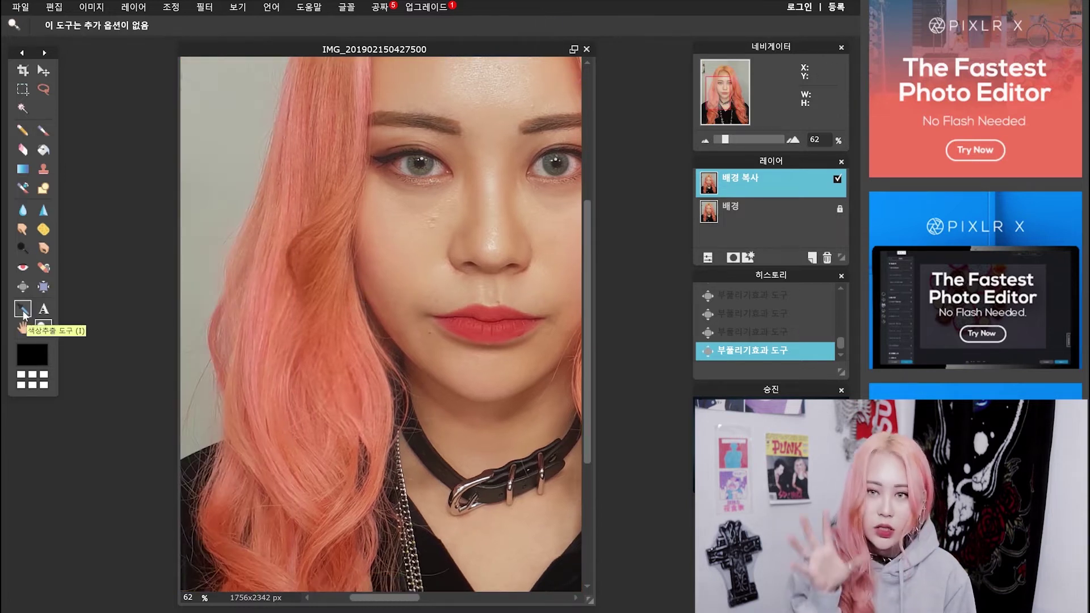
pyautogui.hotkey('ctrl', '0')
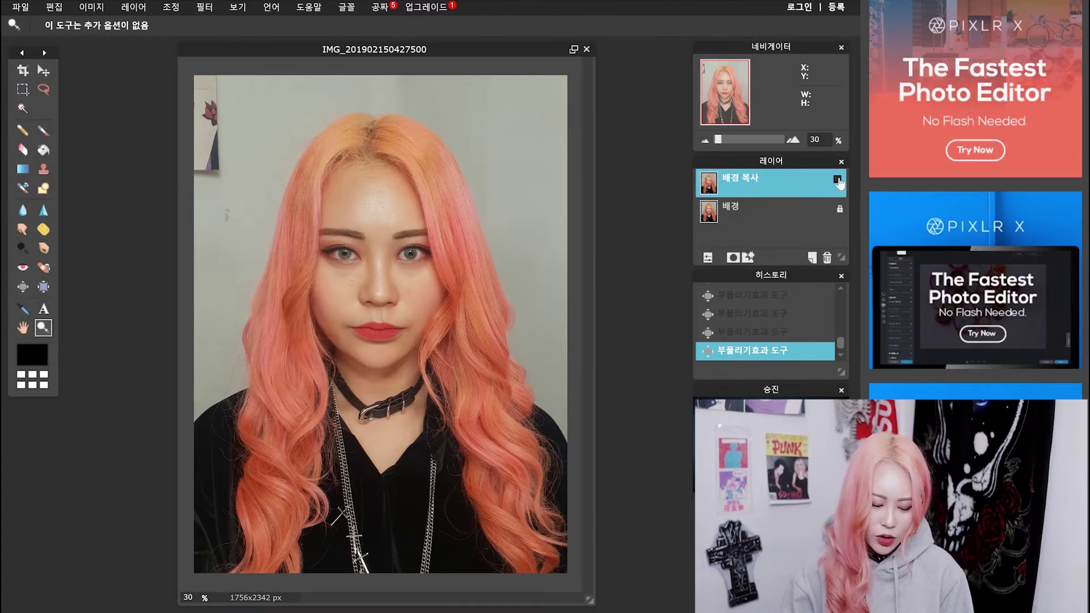
pyautogui.click(837, 180)
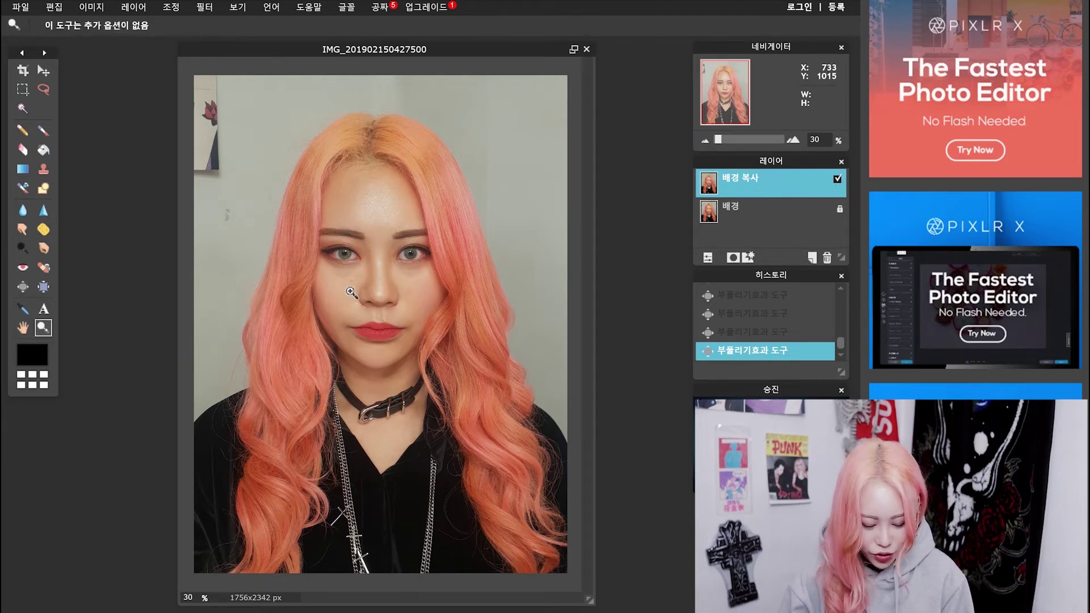
pyautogui.click(355, 292)
pyautogui.scroll(2, 355, 292)
pyautogui.press('w')
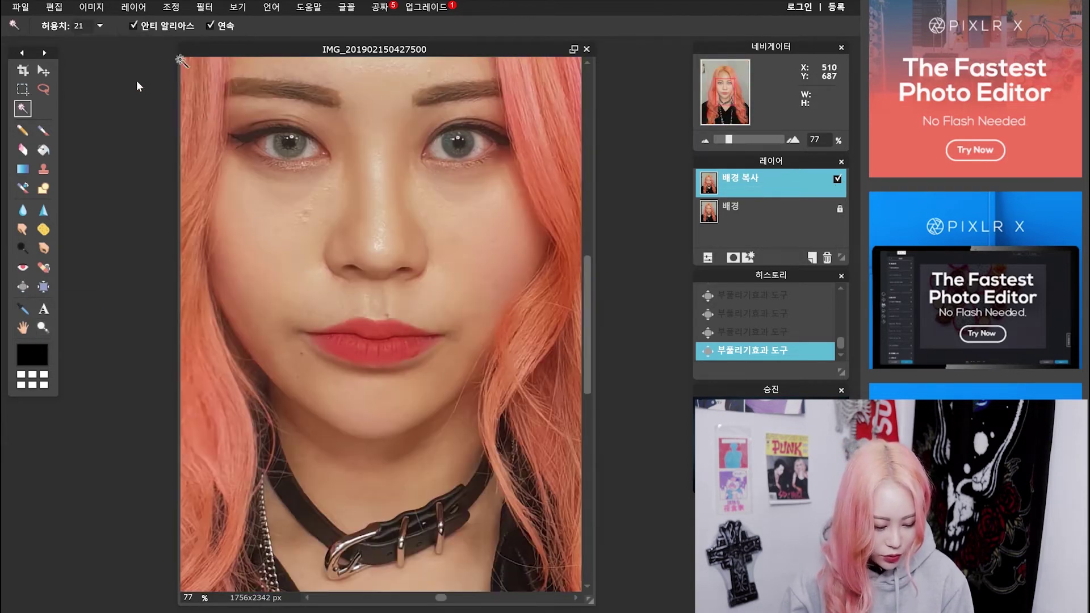
# Step: Shrink the bloat brush, rework the left eye with an undo, and adjust bloat strength
pyautogui.click(23, 286)
pyautogui.click(91, 25)
pyautogui.moveTo(86, 44); pyautogui.dragTo(49, 51)
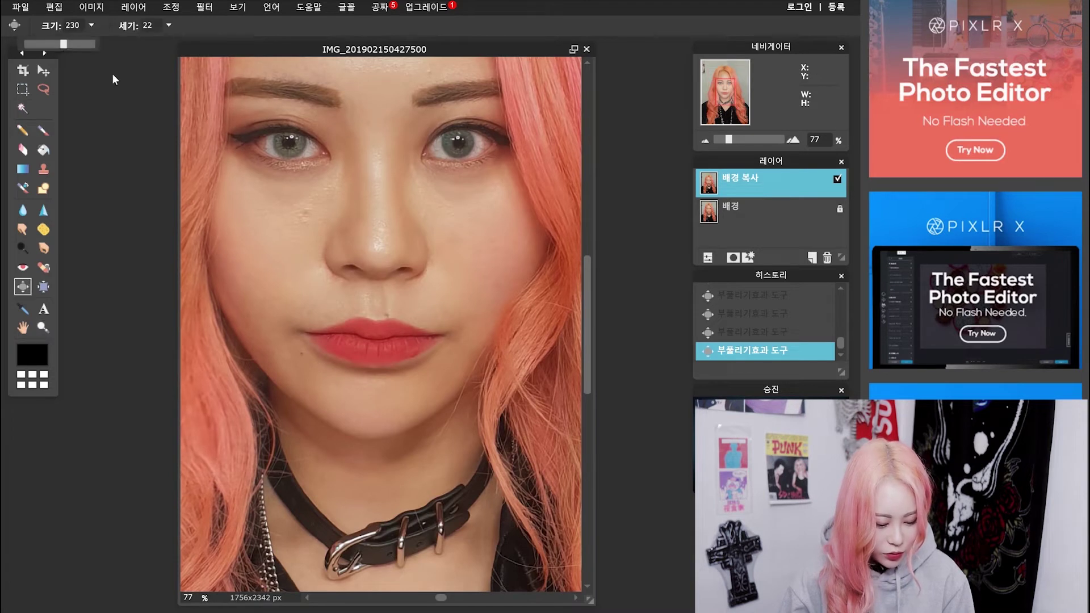
pyautogui.scroll(1, 363, 245)
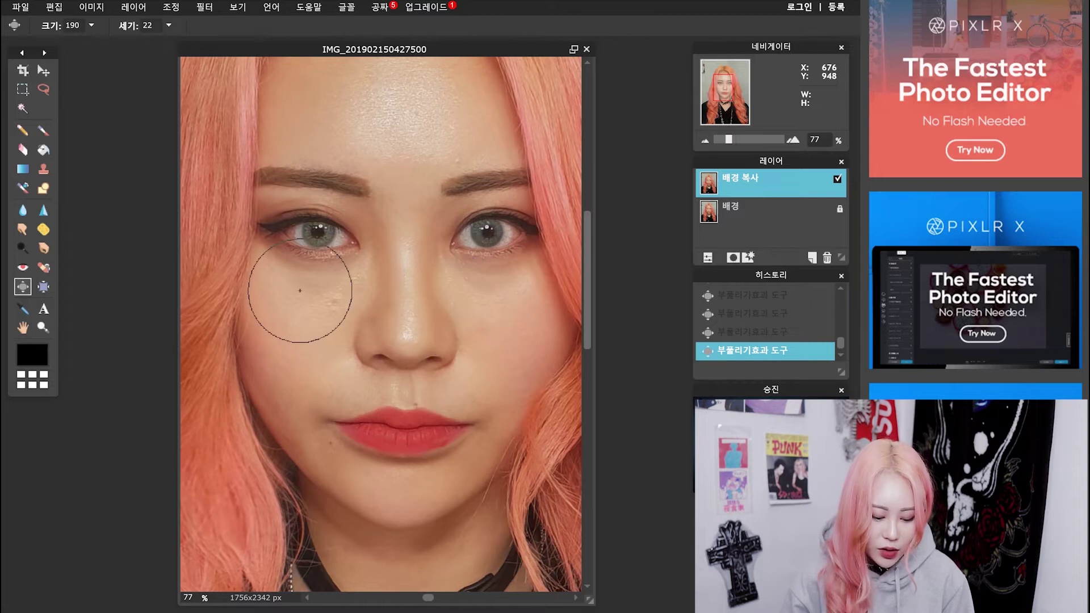
pyautogui.hotkey('ctrl', 'z')
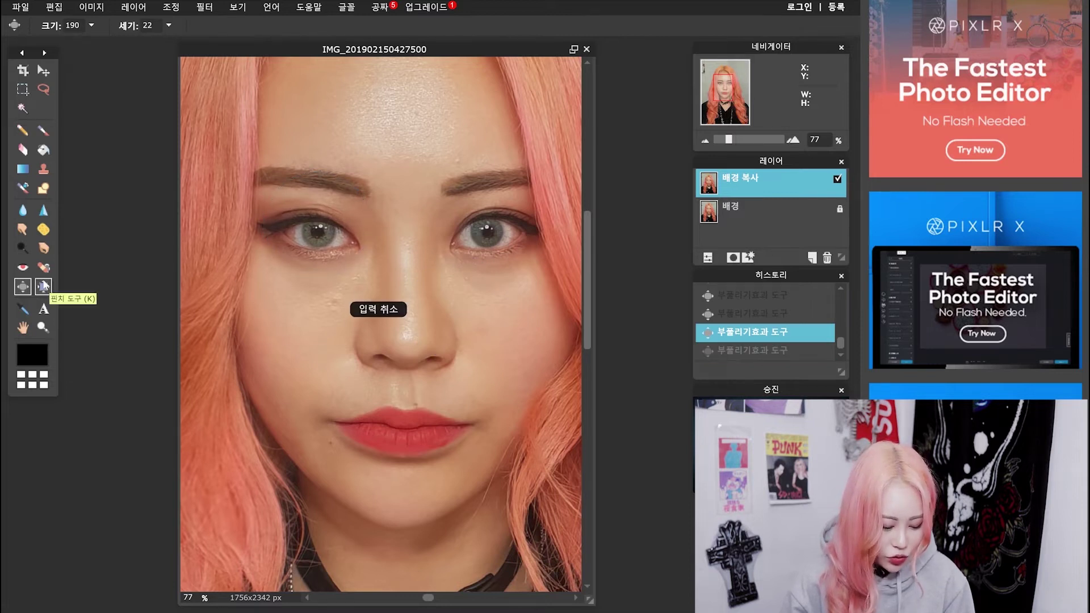
pyautogui.click(170, 25)
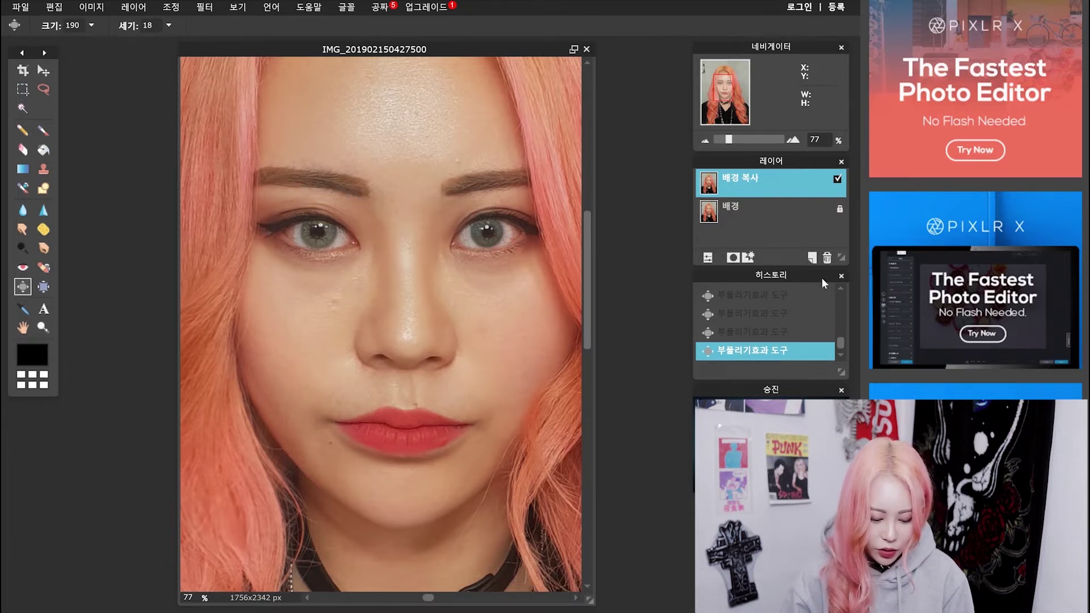
# Step: Step through history to compare the eye and lips bloats, then bloat beside the face
pyautogui.hotkey('ctrl', '0')
pyautogui.hotkey('ctrl', 'z')
pyautogui.hotkey('ctrl', 'z')
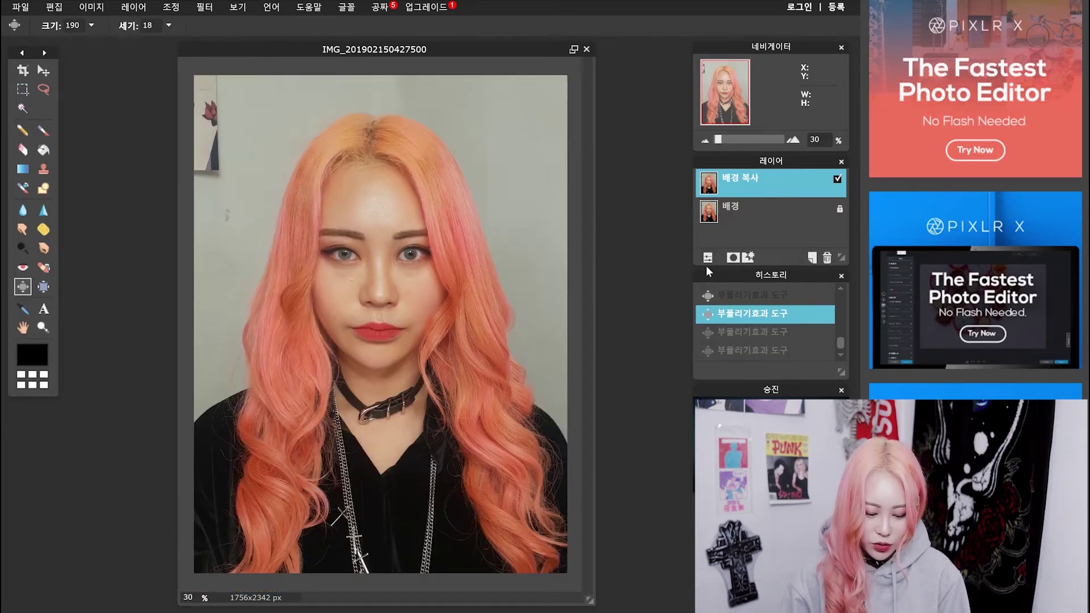
pyautogui.hotkey('ctrl', 'y')
pyautogui.hotkey('ctrl', 'y')
pyautogui.click(750, 334)
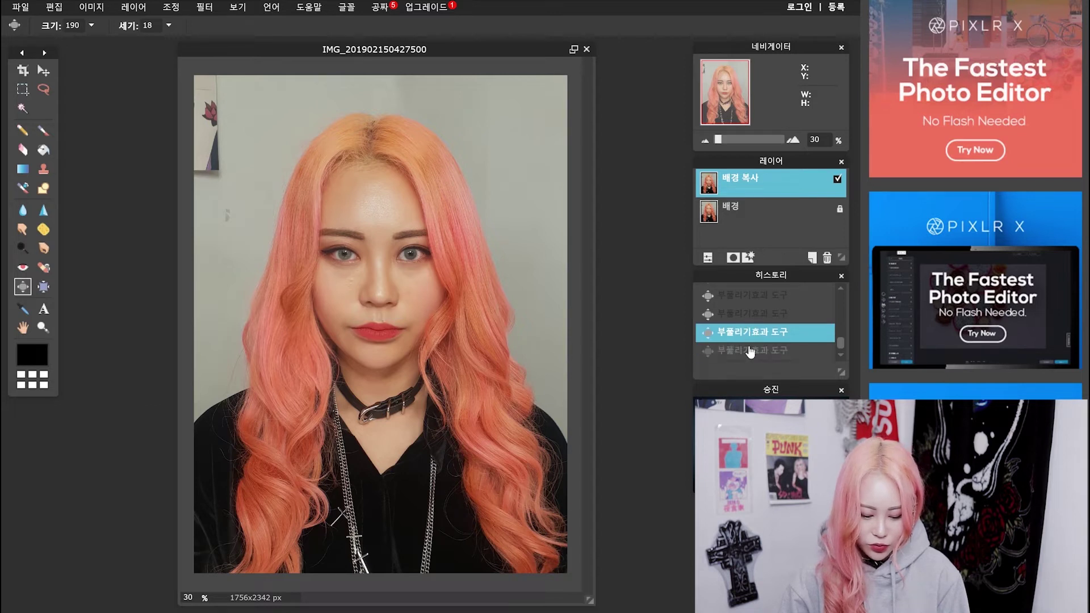
pyautogui.scroll(-1, 752, 340)
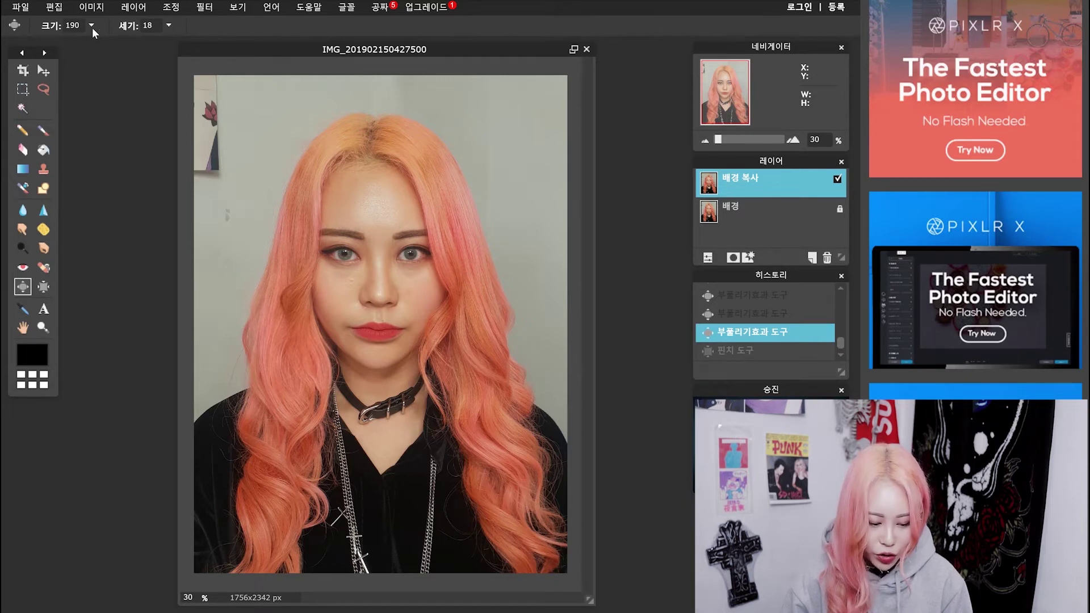
pyautogui.click(240, 380)
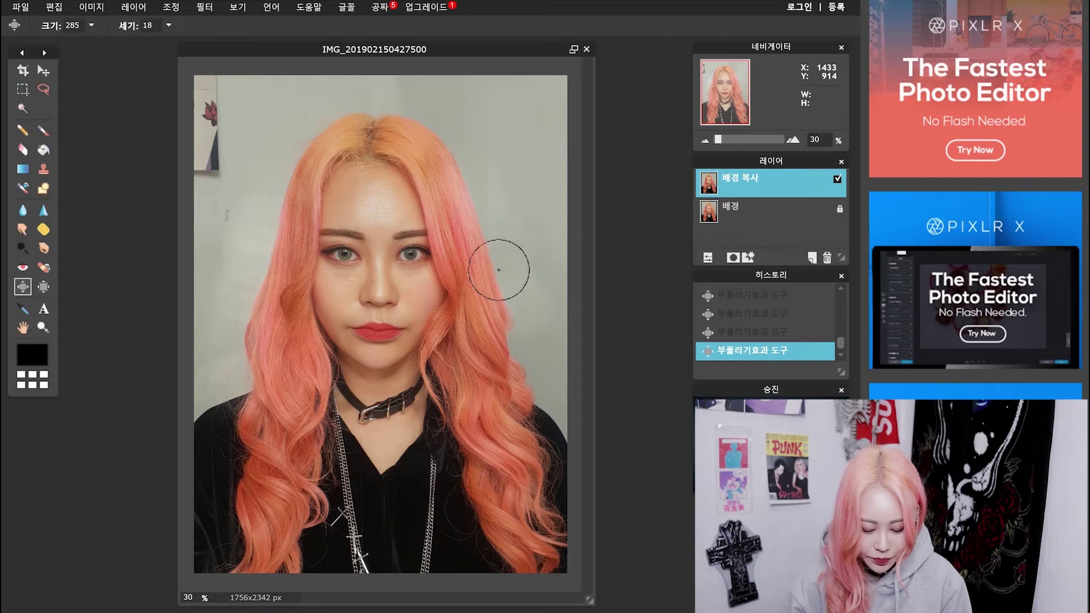
pyautogui.press('z')
pyautogui.click(351, 275)
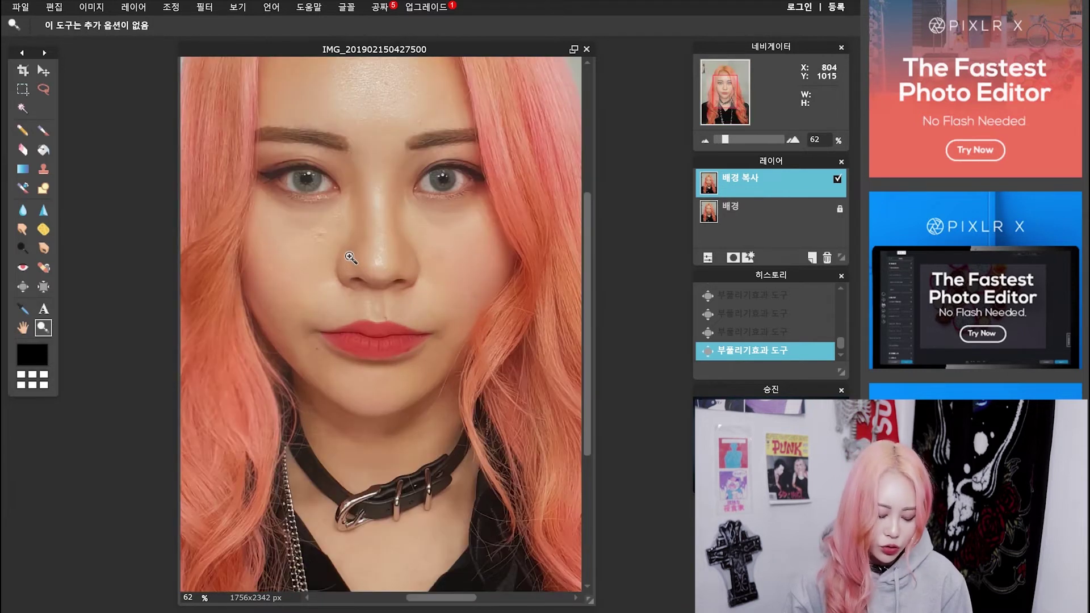
# Step: Heal blemishes under the left eye and across the face with a size-51 Spot Heal brush
pyautogui.click(350, 258)
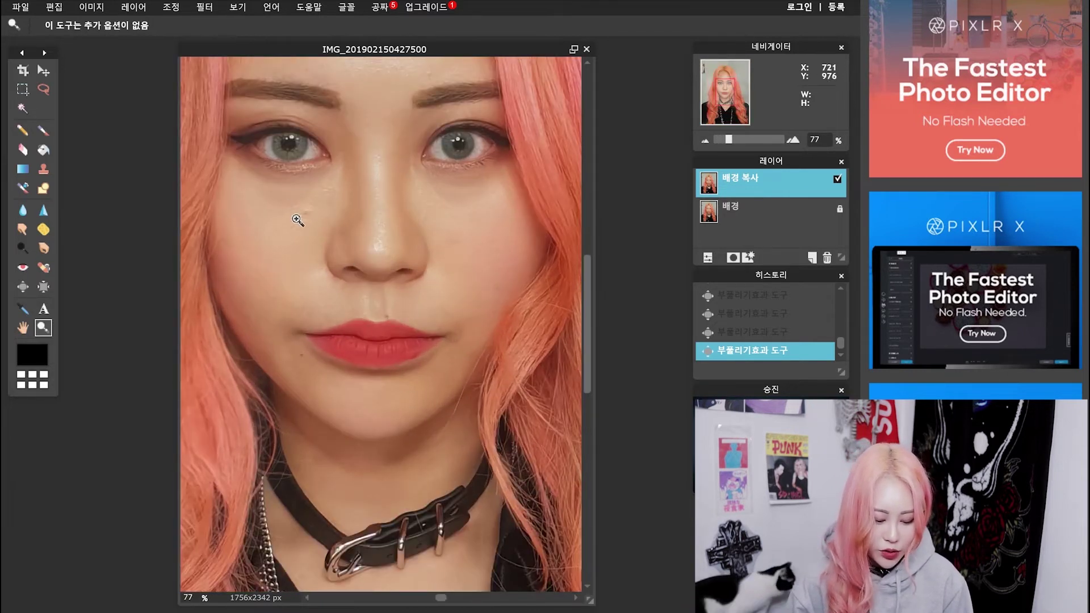
pyautogui.click(44, 267)
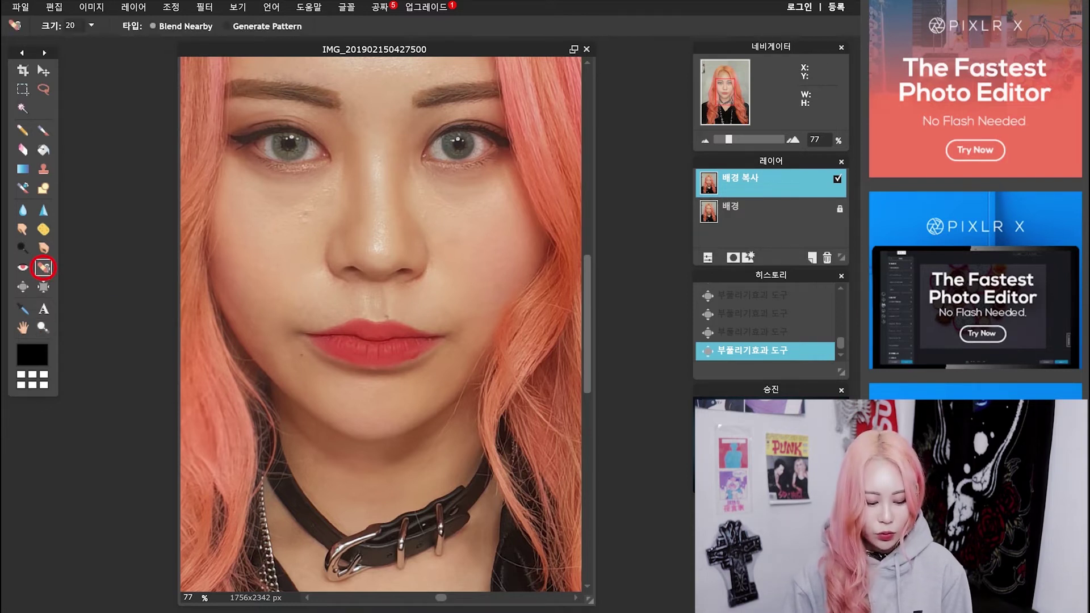
pyautogui.click(91, 25)
pyautogui.moveTo(34, 45); pyautogui.dragTo(45, 45)
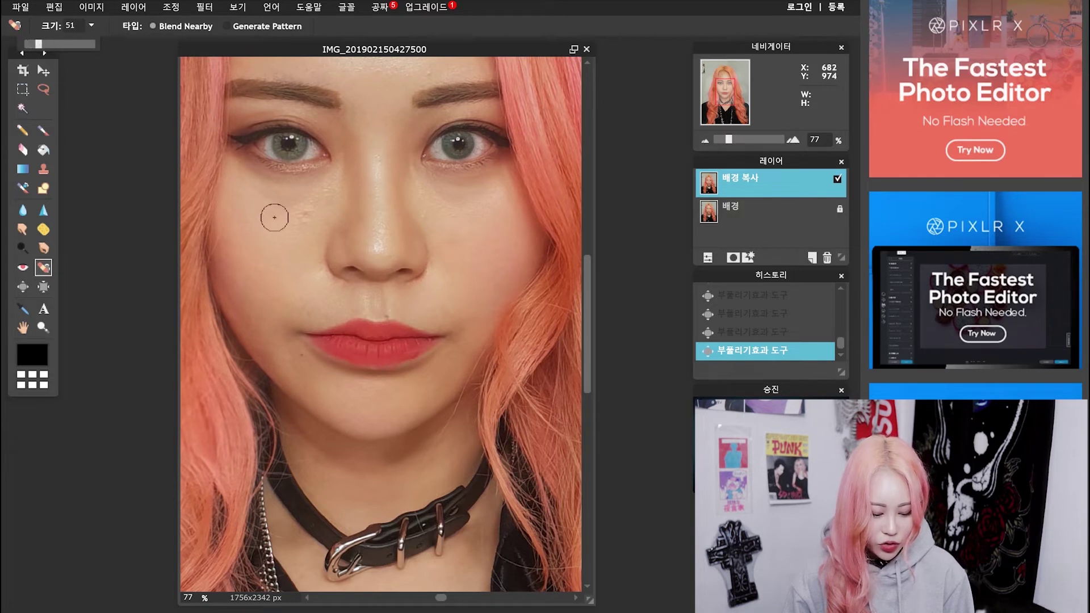
pyautogui.click(303, 217)
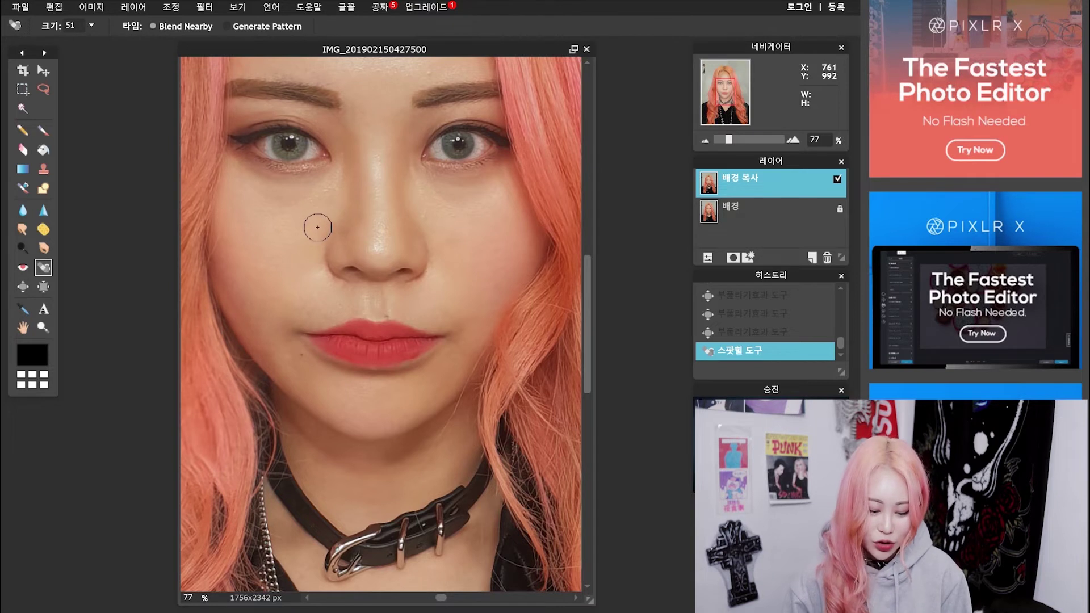
pyautogui.click(298, 328)
# Step: Enlarge the healing brush to 105–166 and paint the left-edge poster into plain wall
pyautogui.scroll(-1, 271, 260)
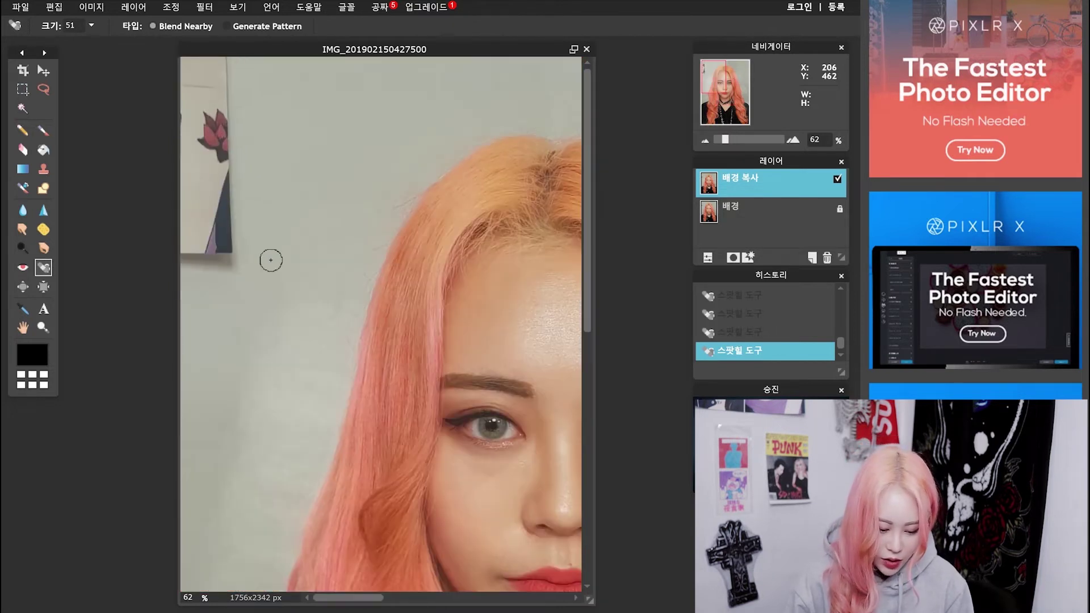
pyautogui.scroll(-1, 270, 260)
pyautogui.rightClick(273, 255)
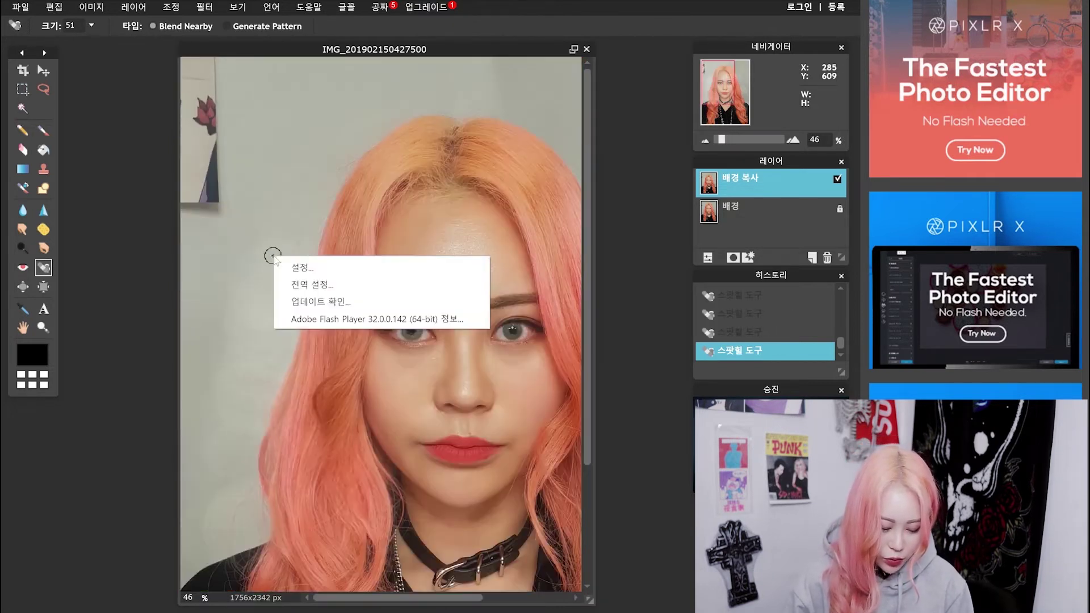
pyautogui.click(91, 25)
pyautogui.moveTo(44, 44); pyautogui.dragTo(58, 44)
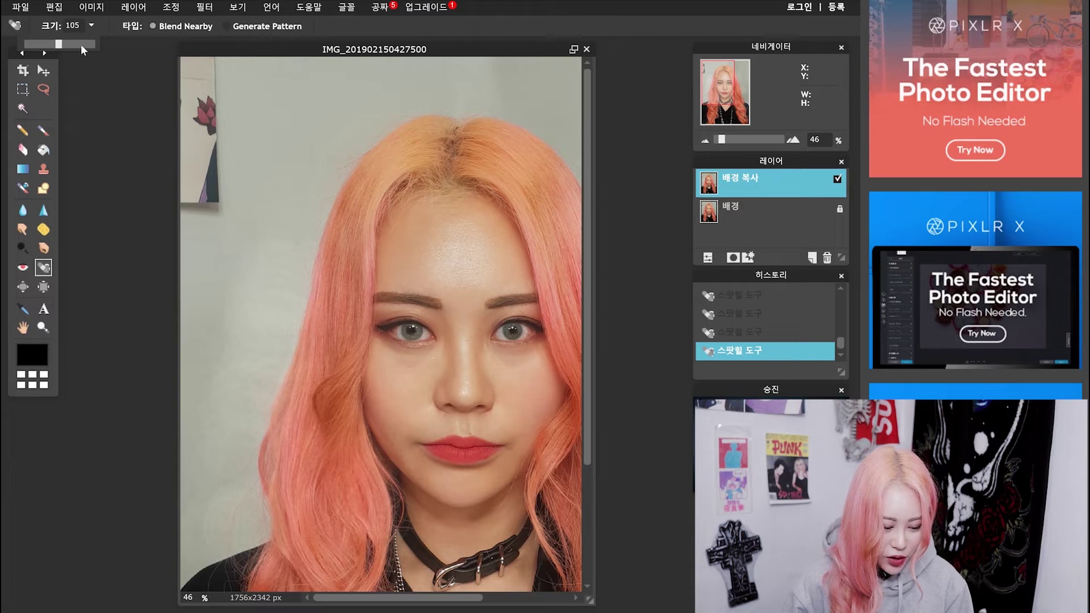
pyautogui.moveTo(197, 191); pyautogui.dragTo(208, 216)
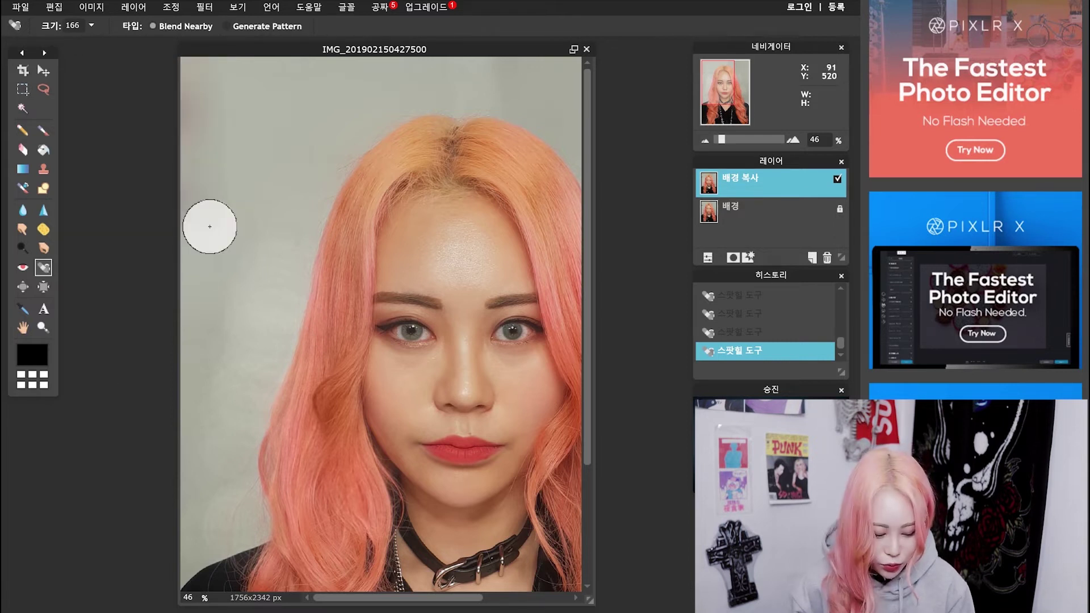
pyautogui.scroll(-2, 216, 267)
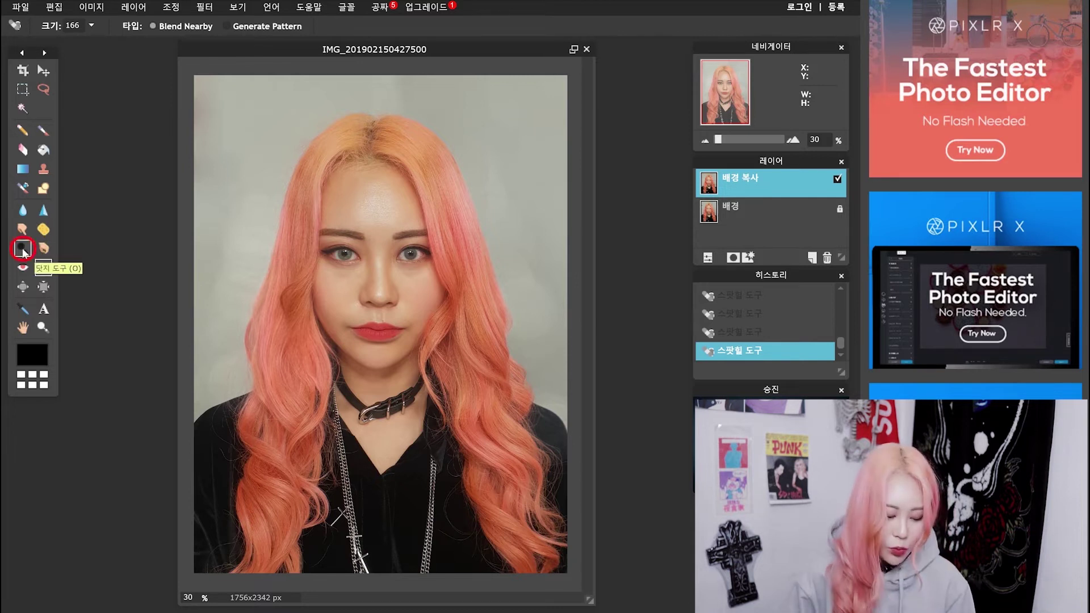
# Step: Dodge the background along the top edge with a soft 889 brush, comparing against the original
pyautogui.click(23, 248)
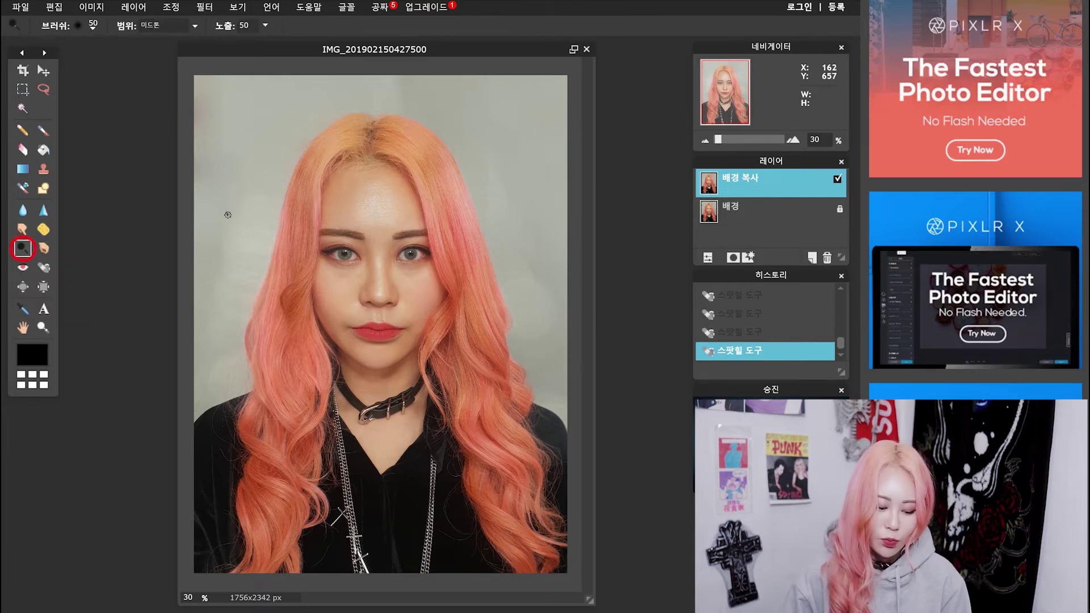
pyautogui.click(97, 26)
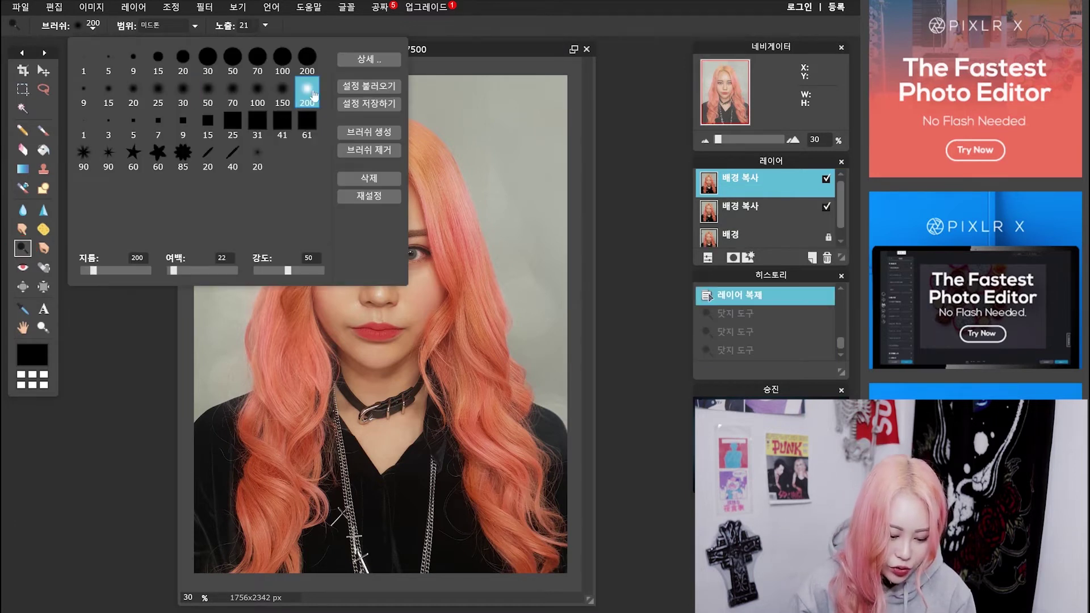
pyautogui.moveTo(111, 267); pyautogui.dragTo(143, 271)
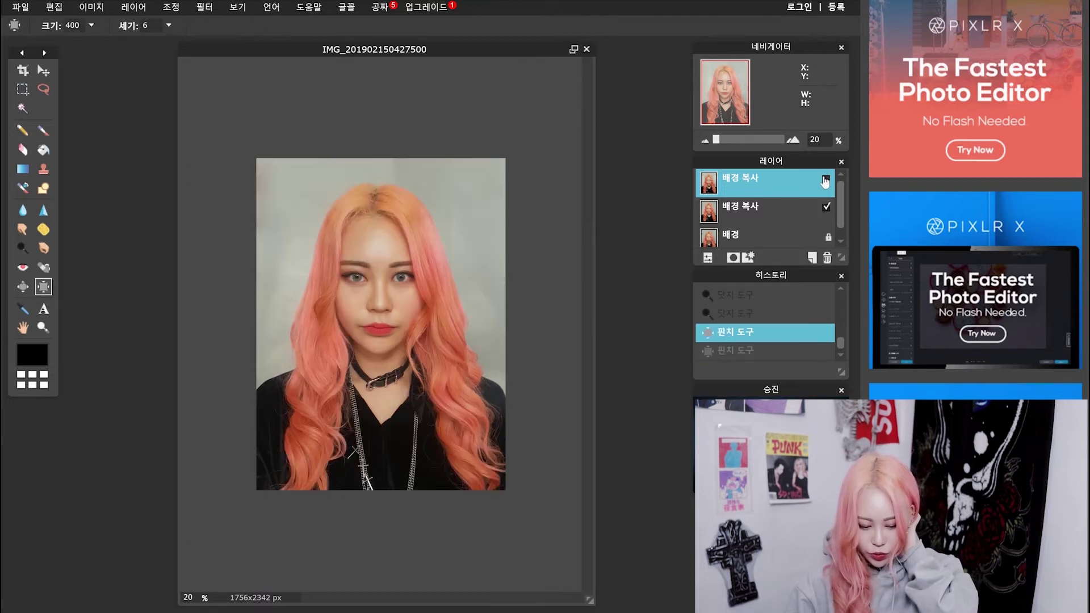
pyautogui.click(825, 181)
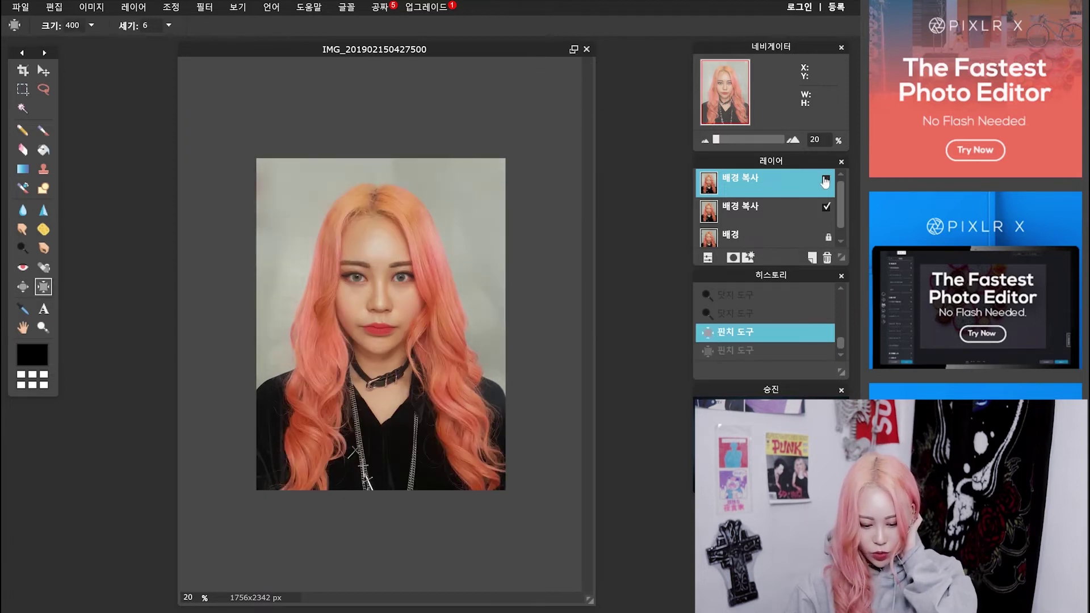
pyautogui.click(825, 180)
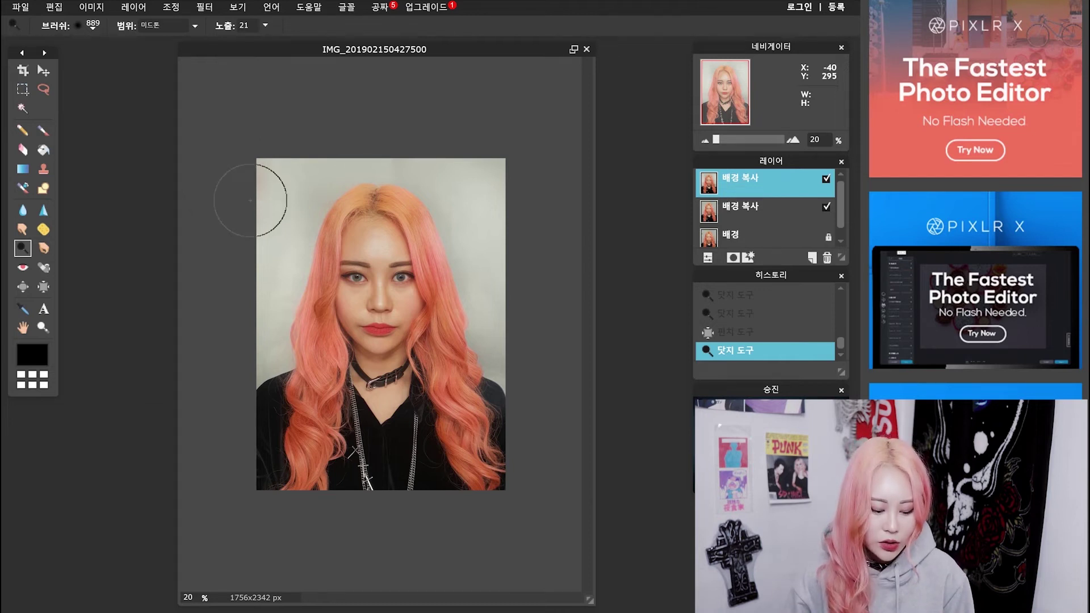
pyautogui.moveTo(256, 146)
pyautogui.mouseDown()
pyautogui.moveTo(318, 164)
pyautogui.moveTo(454, 137)
pyautogui.moveTo(494, 182)
pyautogui.mouseUp()
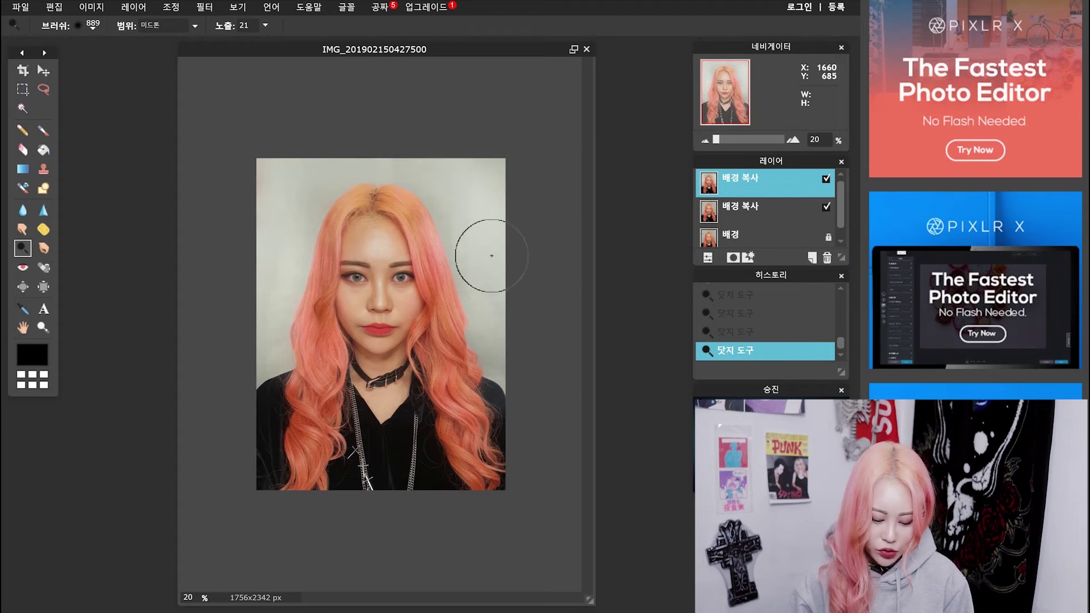
pyautogui.click(43, 249)
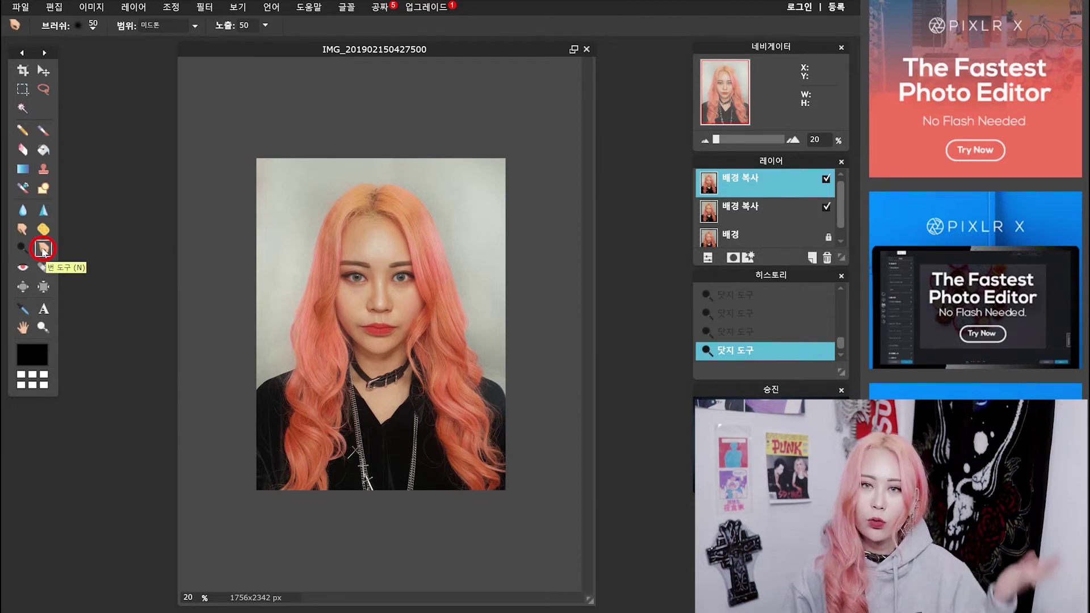
# Step: Burn shading into the left cheek, jawline and side of the nose
pyautogui.click(339, 263)
pyautogui.hotkey('ctrl', 'z')
pyautogui.press('z')
pyautogui.click(366, 287)
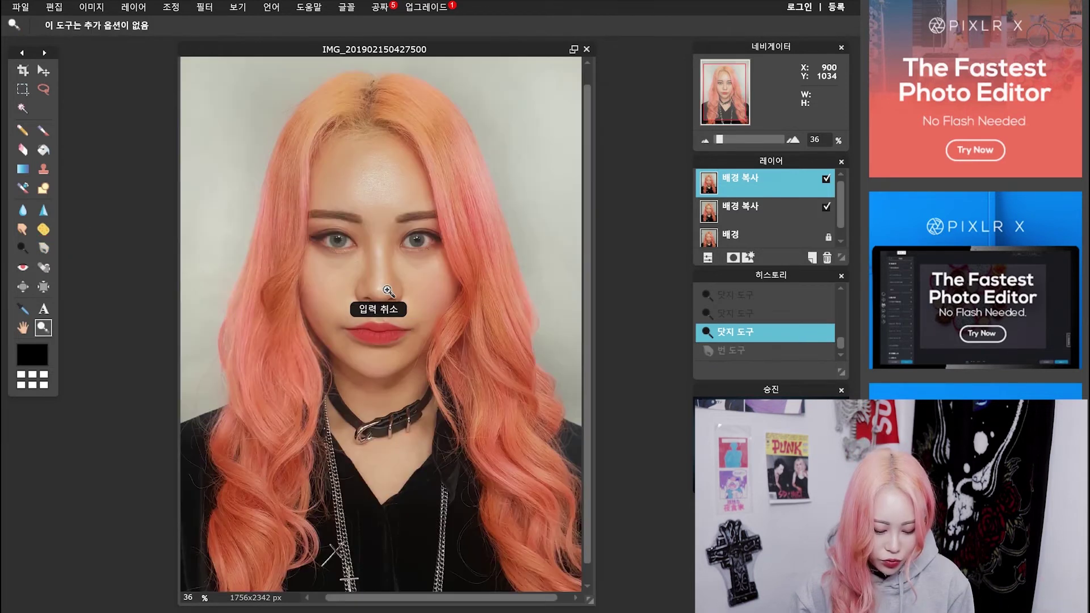
pyautogui.click(42, 246)
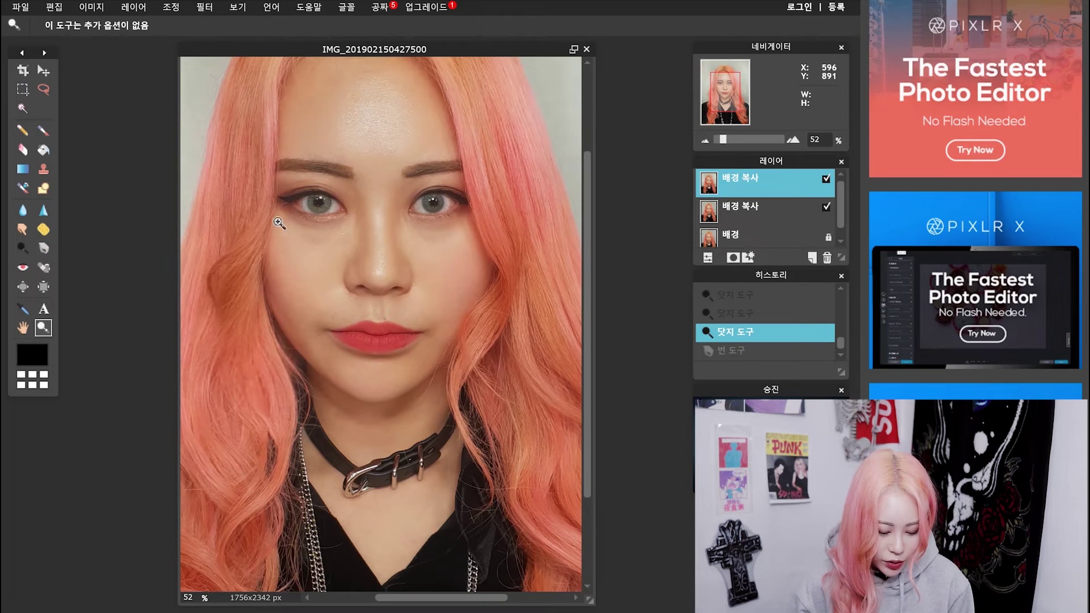
pyautogui.moveTo(268, 247); pyautogui.dragTo(315, 380)
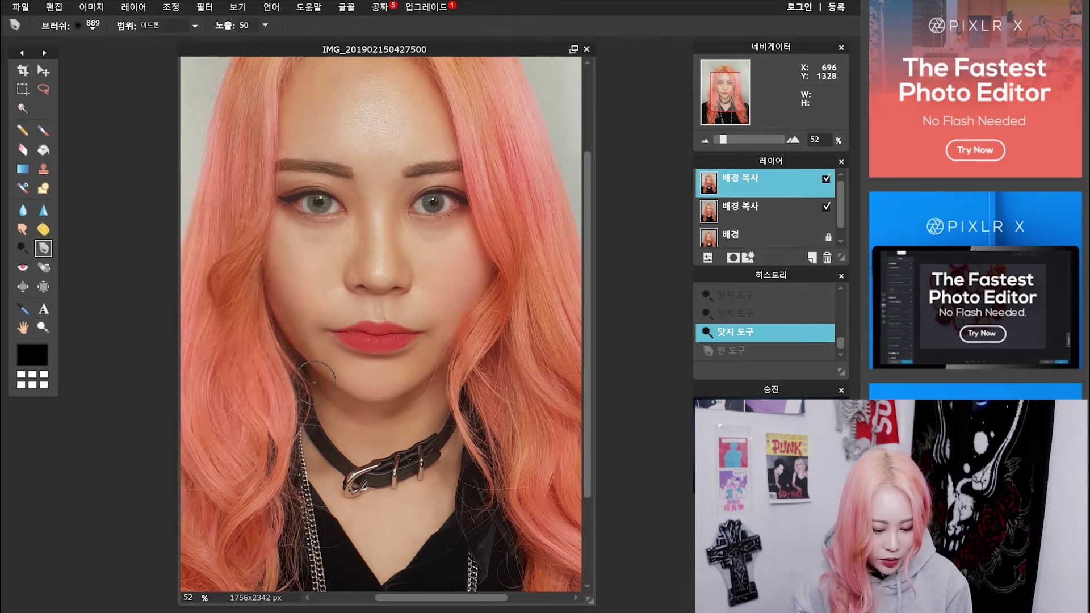
pyautogui.click(476, 396)
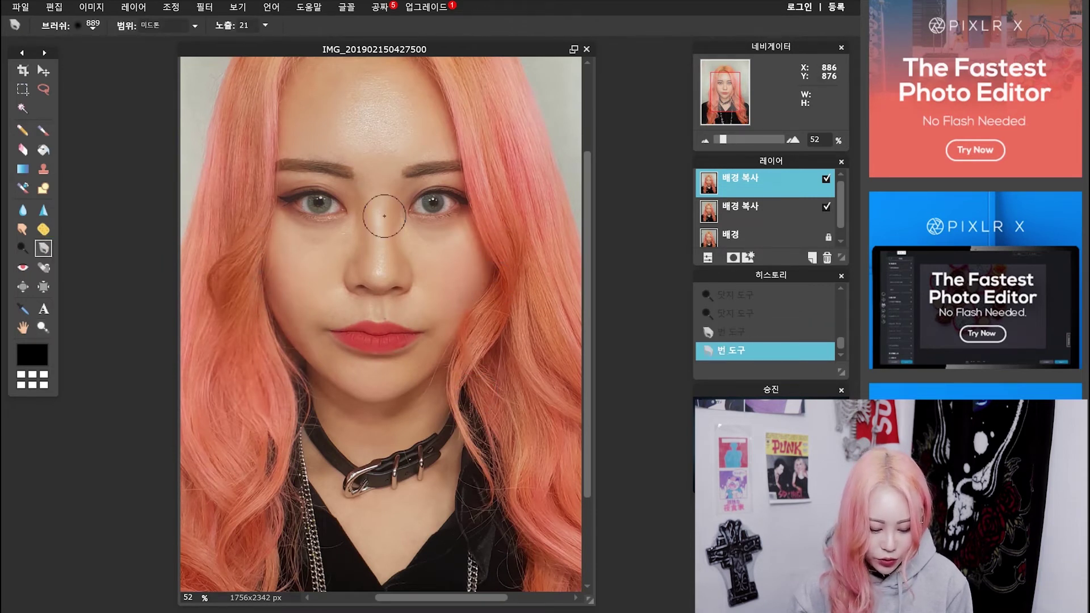
pyautogui.scroll(3, 410, 185)
pyautogui.click(453, 470)
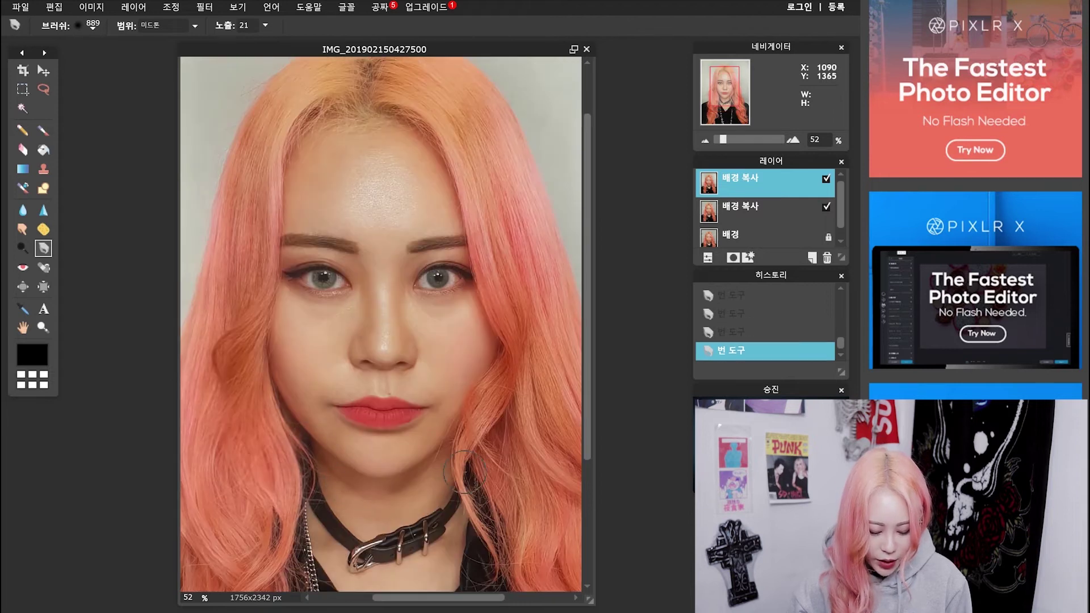
pyautogui.scroll(-3, 449, 491)
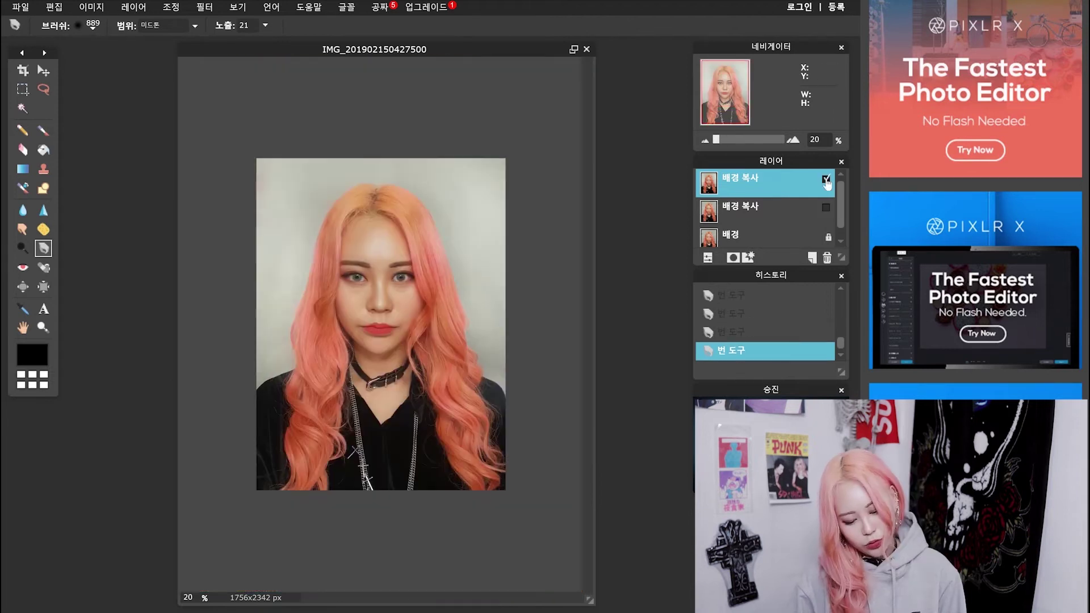
pyautogui.rightClick(16, 241)
# Step: Dodge under both eyes with a 510 brush, then bring up Curves beside the portrait
pyautogui.click(23, 248)
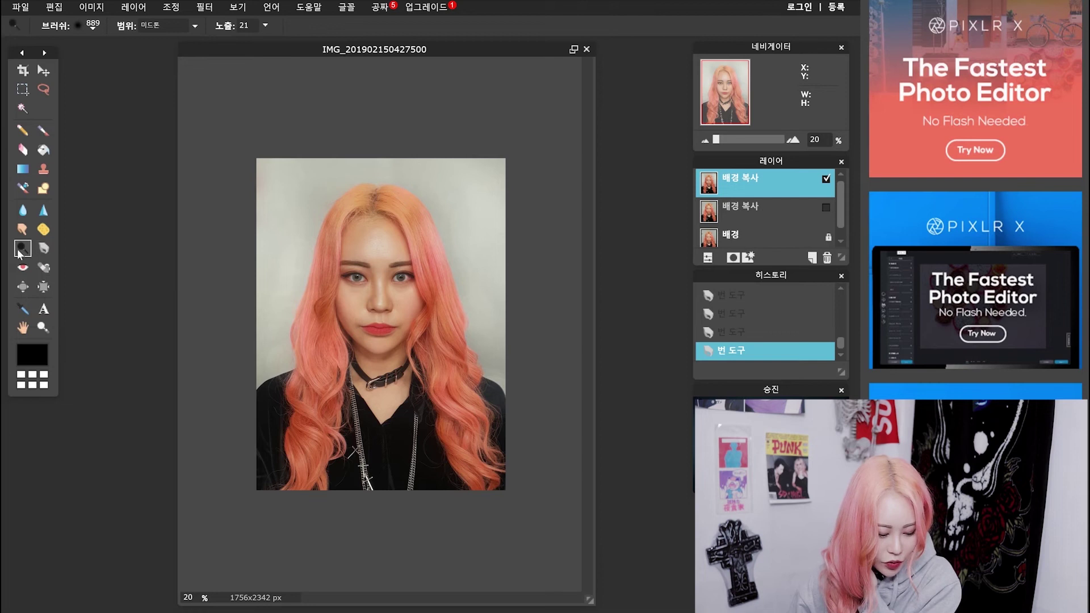
pyautogui.click(92, 25)
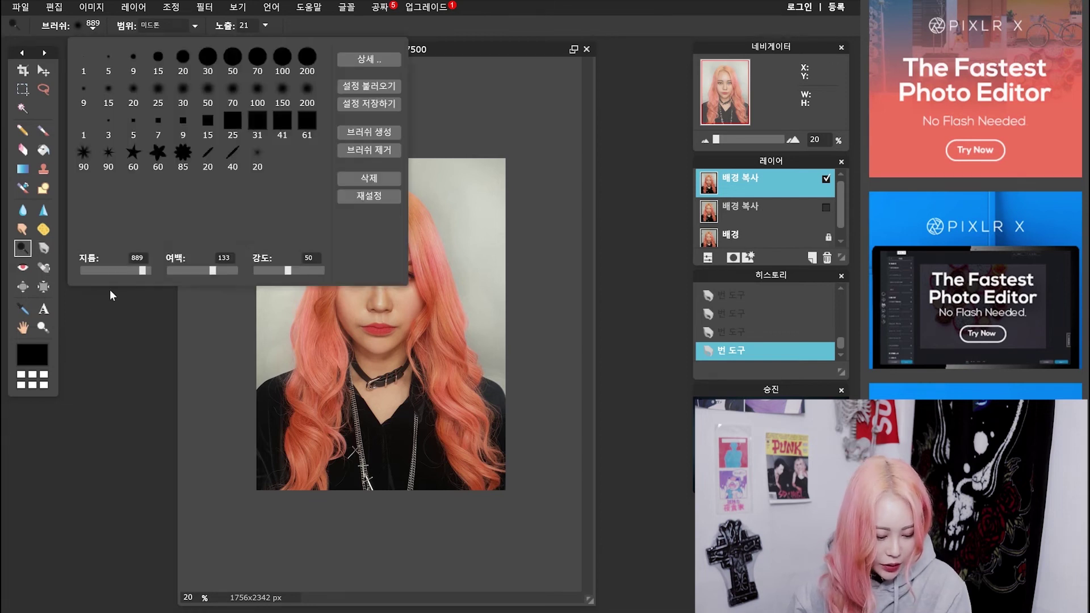
pyautogui.click(354, 322)
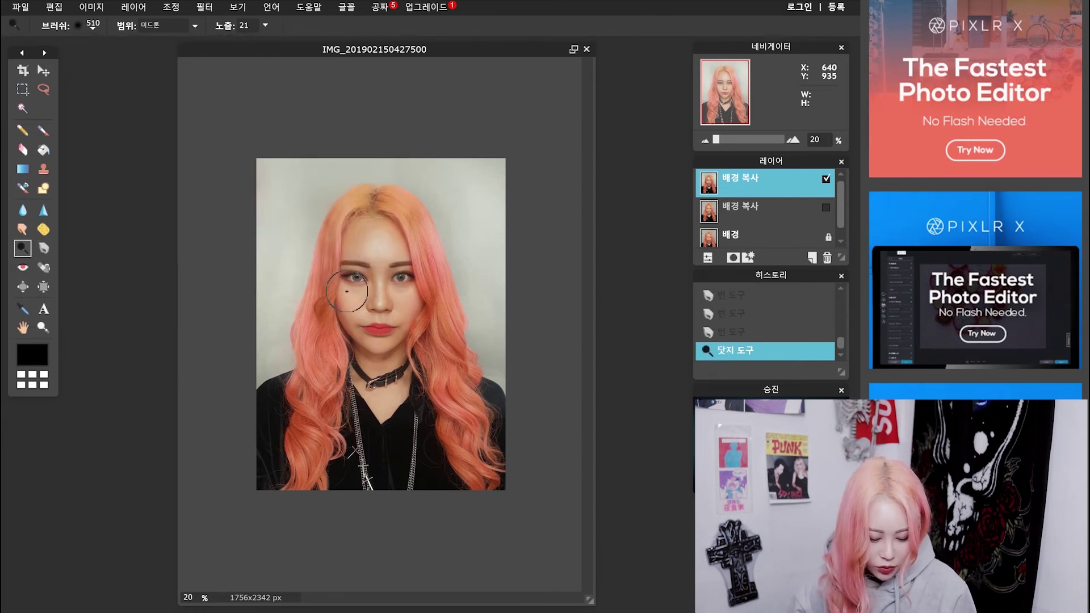
pyautogui.hotkey('ctrl', 'z')
pyautogui.hotkey('ctrl', 'y')
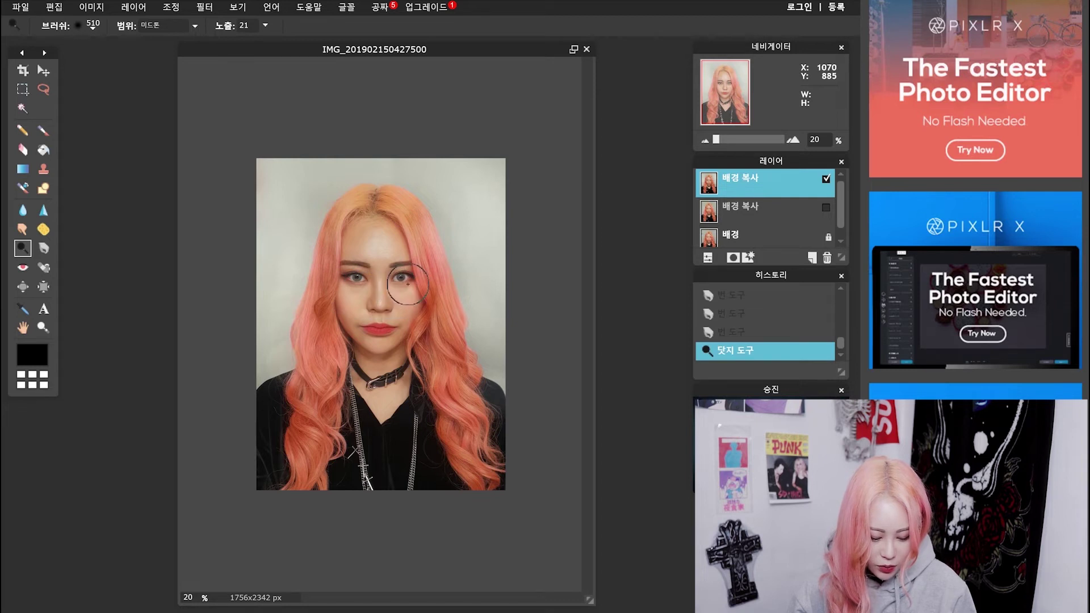
pyautogui.moveTo(356, 233); pyautogui.dragTo(361, 244)
pyautogui.click(403, 274)
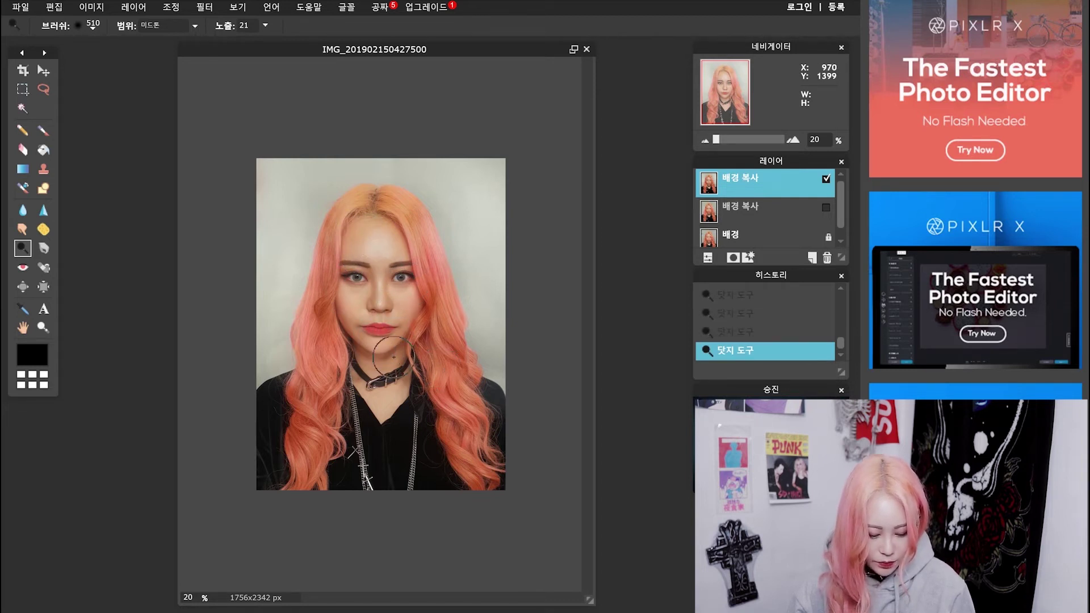
pyautogui.press('v')
pyautogui.hotkey('ctrl', 'm')
pyautogui.moveTo(521, 159); pyautogui.dragTo(789, 149)
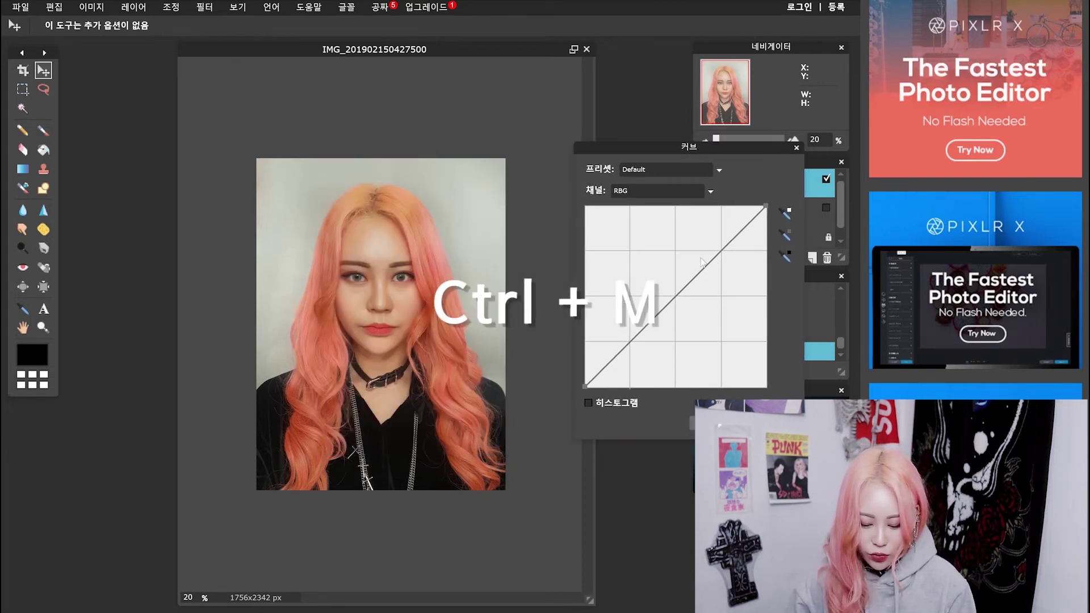
# Step: Add and raise points on the RGB curve to lift the portrait's midtones
pyautogui.moveTo(702, 271); pyautogui.dragTo(703, 262)
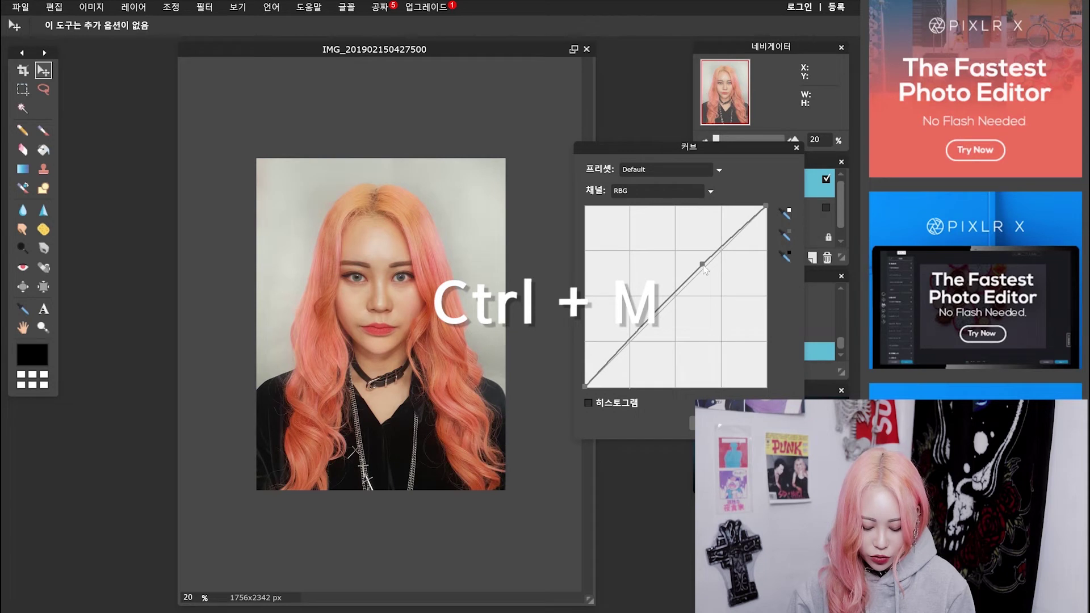
pyautogui.moveTo(663, 305); pyautogui.dragTo(664, 301)
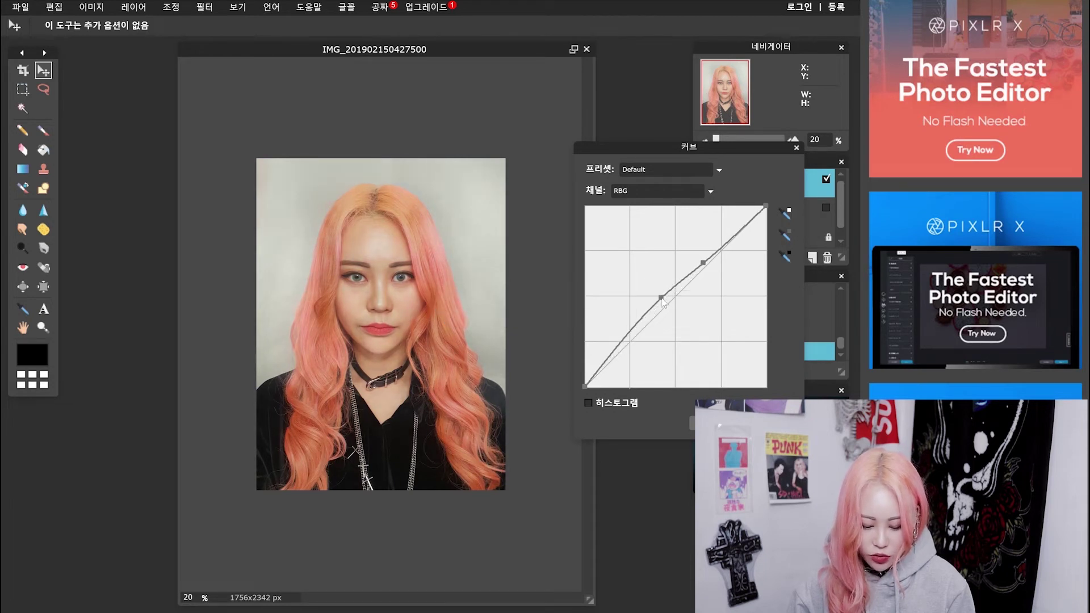
pyautogui.moveTo(664, 305); pyautogui.dragTo(676, 294)
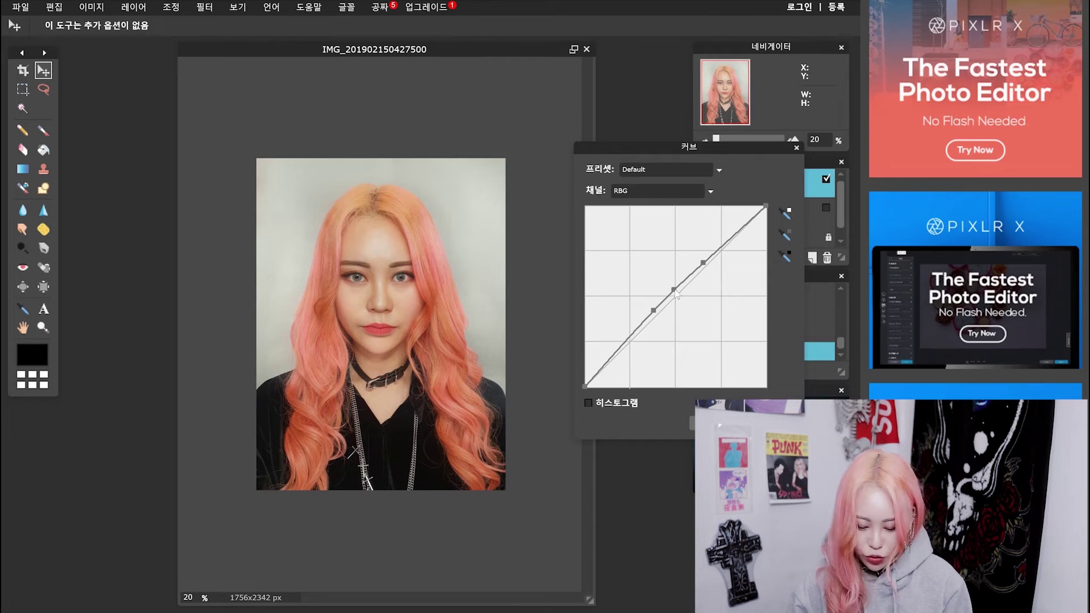
pyautogui.moveTo(651, 311); pyautogui.dragTo(650, 317)
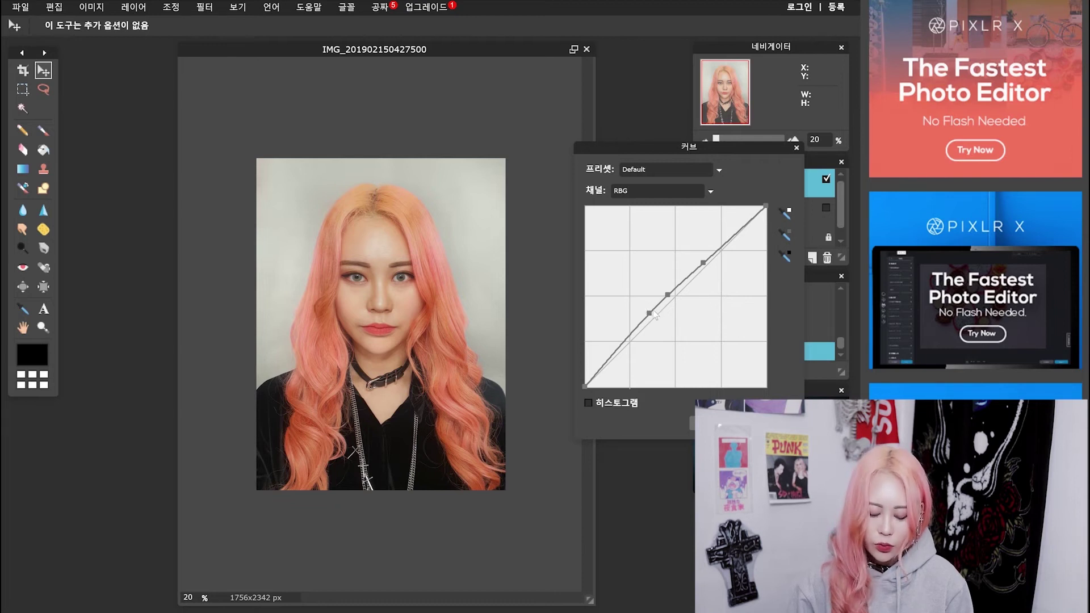
# Step: Confirm the curves adjustment and apply Filter > Sharpen to the portrait
pyautogui.click(200, 9)
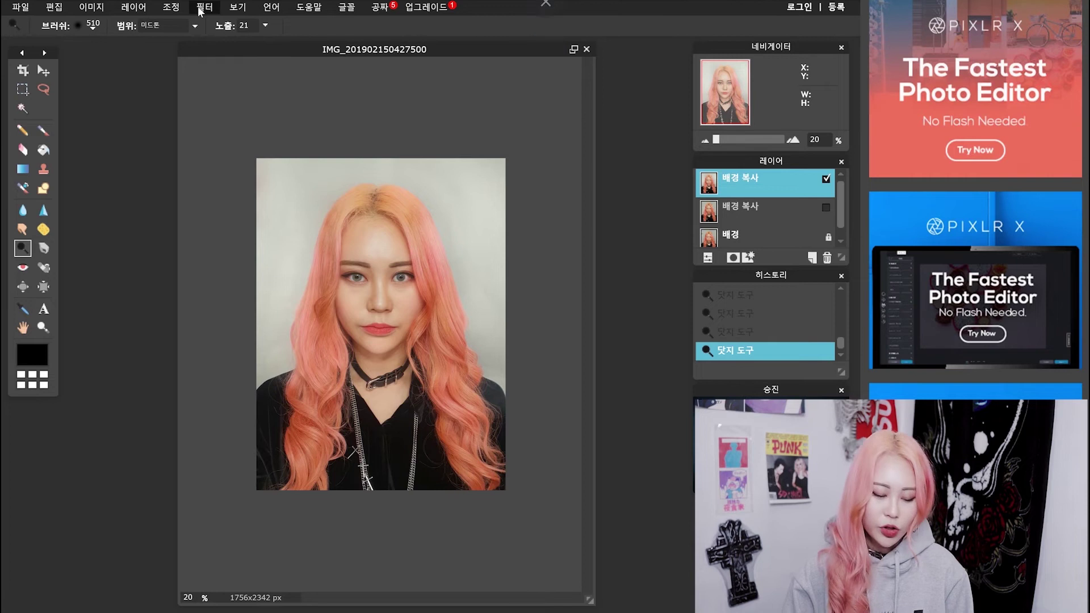
pyautogui.click(200, 8)
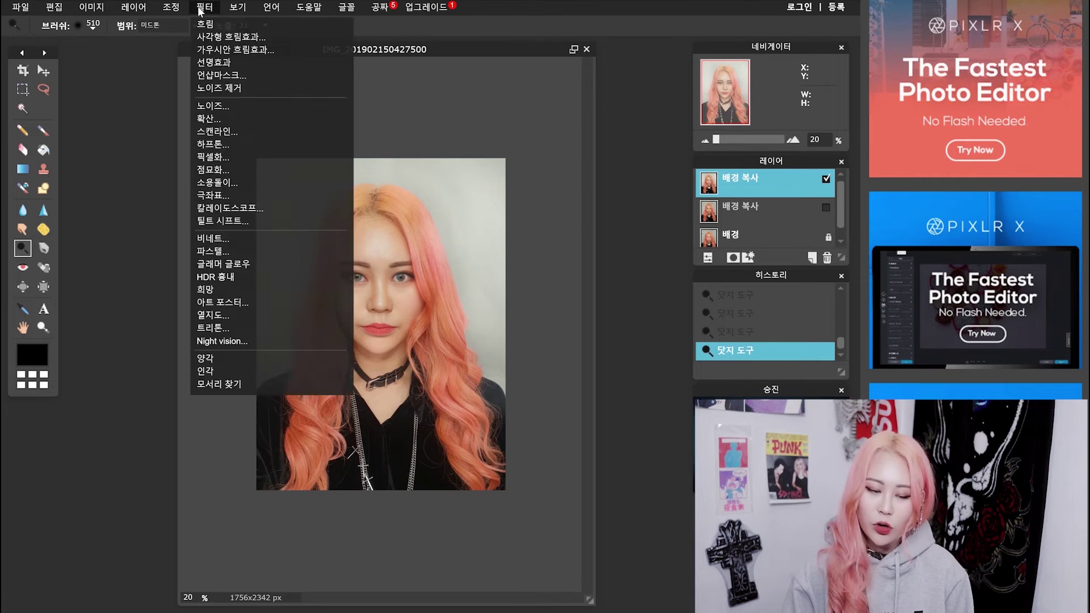
pyautogui.click(226, 64)
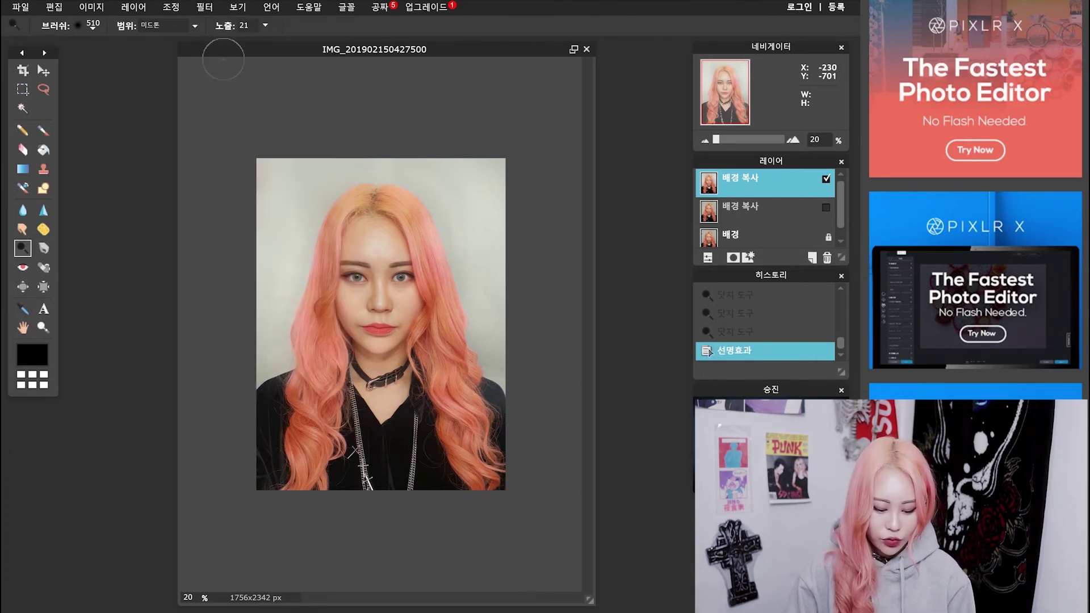
# Step: Burn shading between the eyebrows and toggle the top layer to compare before and after
pyautogui.click(44, 248)
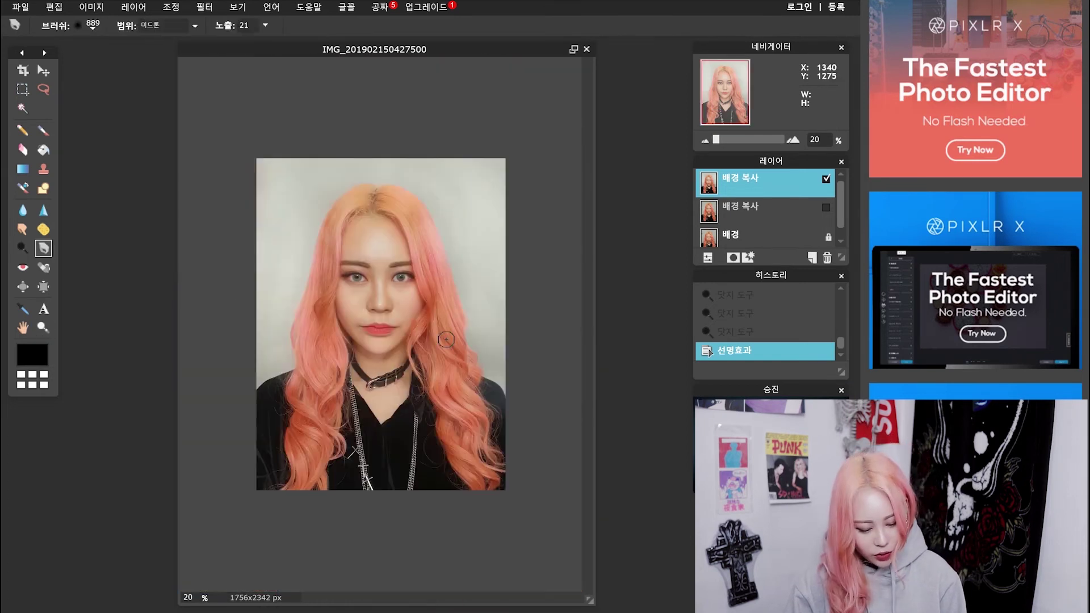
pyautogui.moveTo(389, 328); pyautogui.dragTo(365, 329)
pyautogui.hotkey('ctrl', 'z')
pyautogui.hotkey('ctrl', 'z')
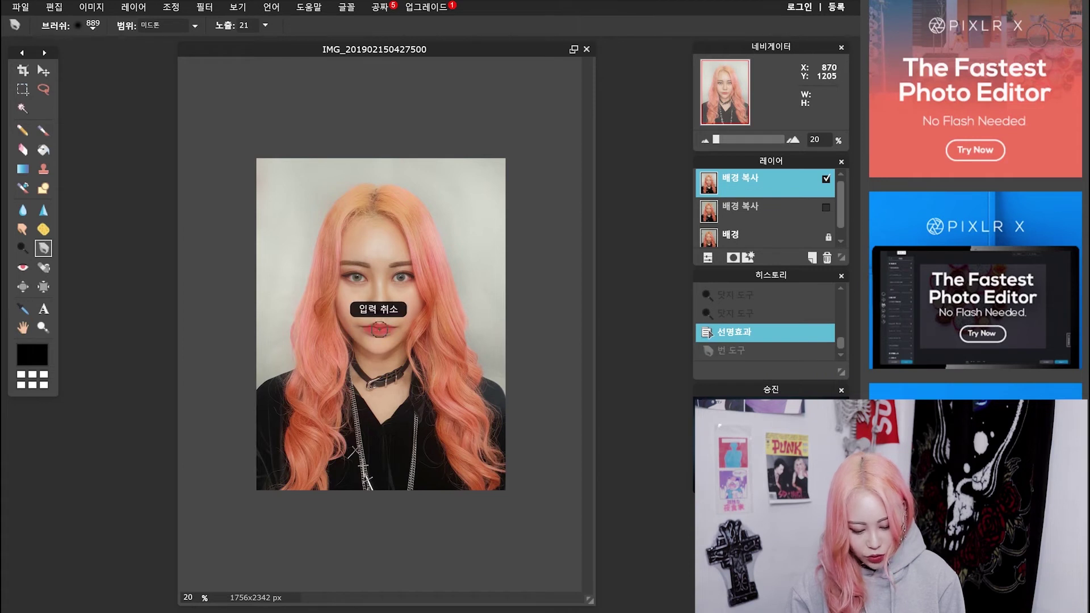
pyautogui.click(391, 329)
pyautogui.moveTo(391, 278); pyautogui.dragTo(374, 268)
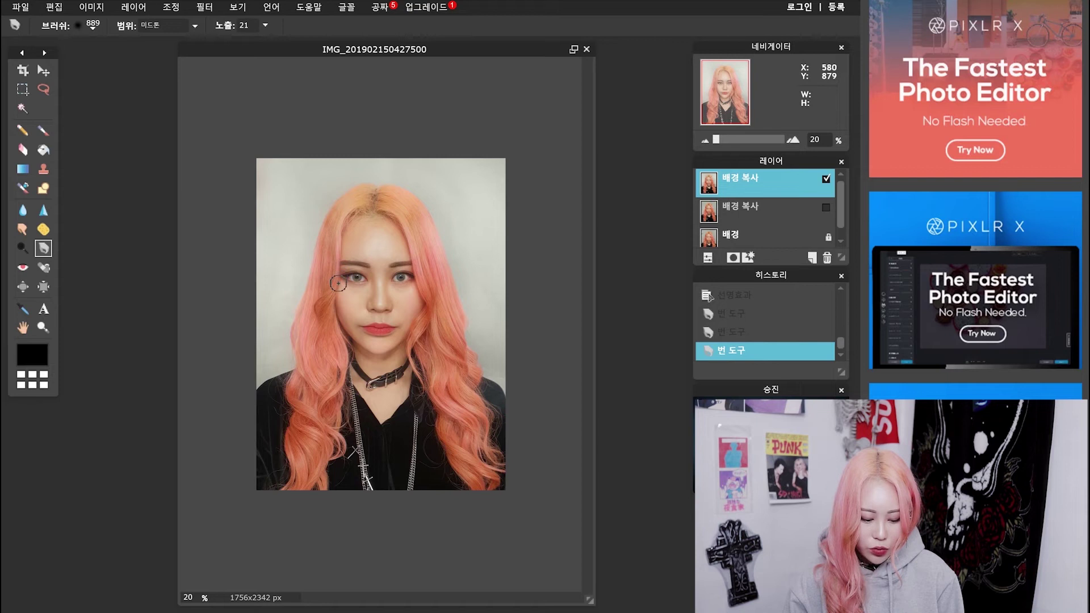
pyautogui.click(826, 179)
pyautogui.click(826, 178)
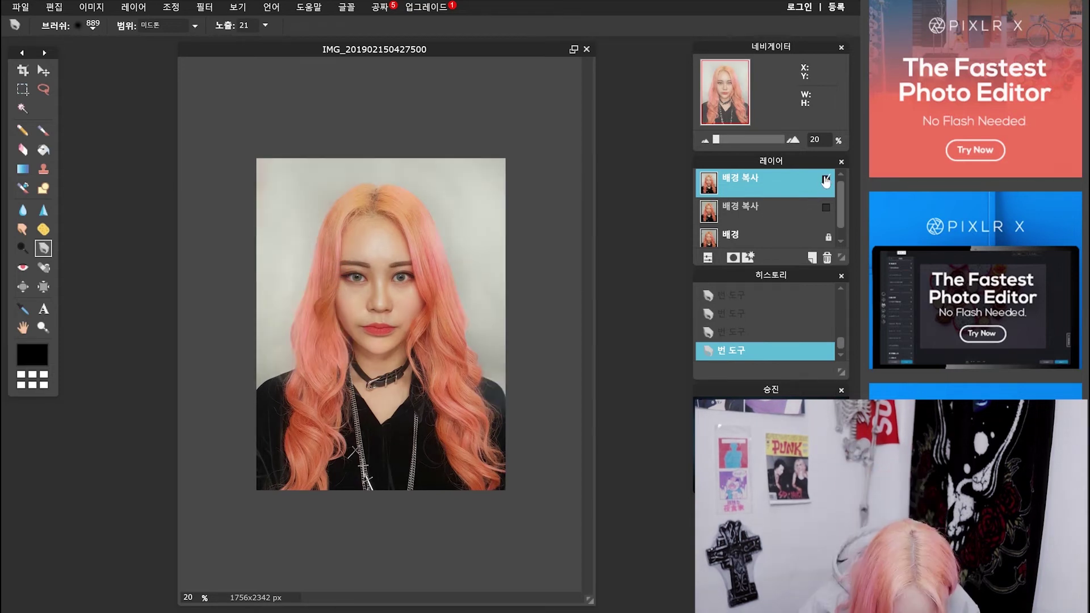
pyautogui.click(826, 179)
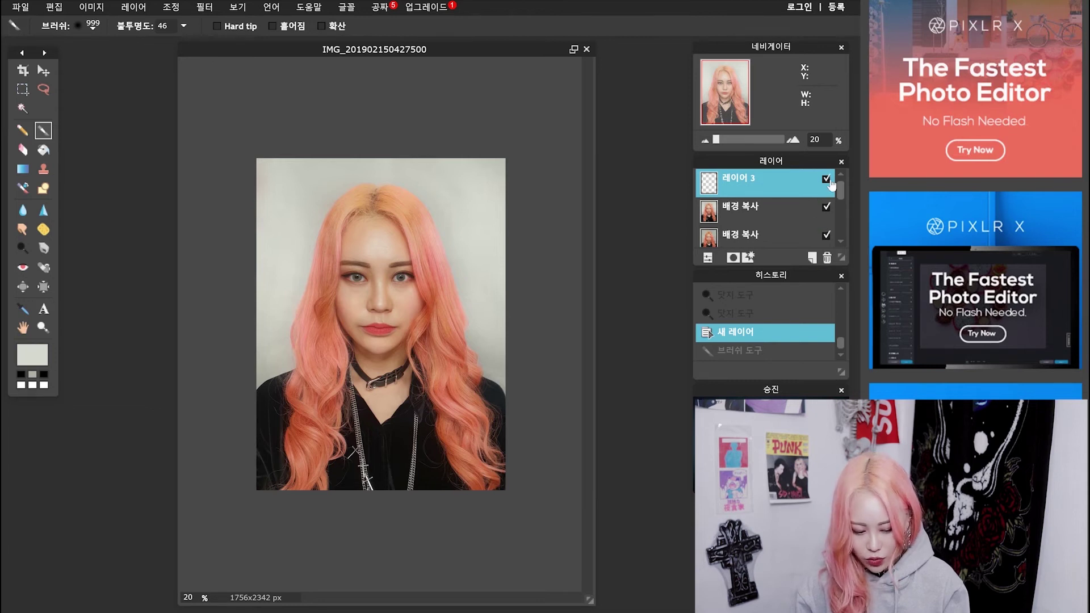
# Step: Sample the pale grey background colour and set up a large soft brush at 46 opacity
pyautogui.click(24, 309)
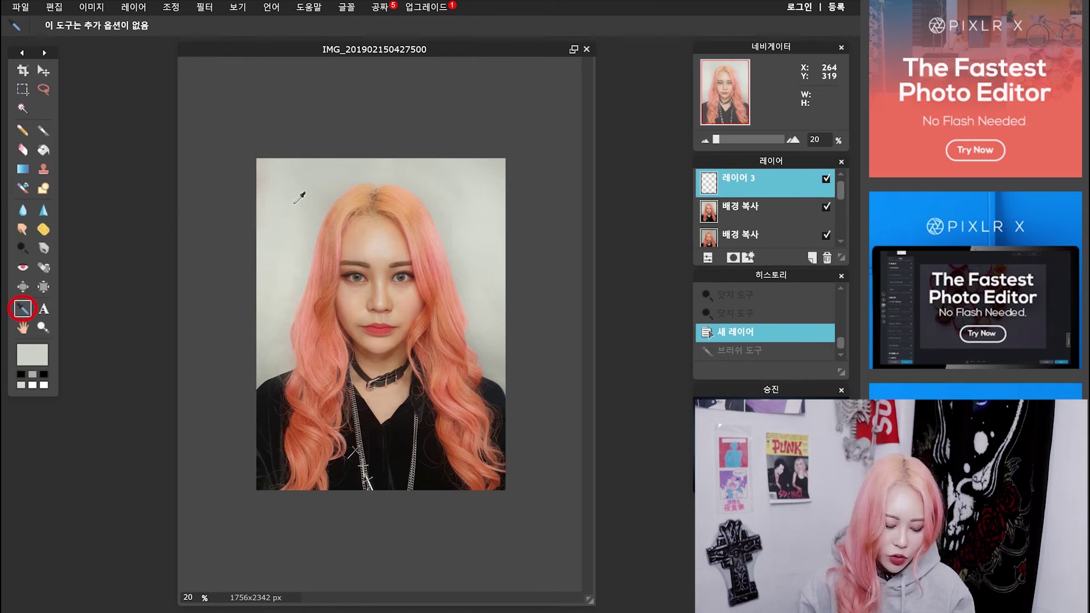
pyautogui.click(44, 130)
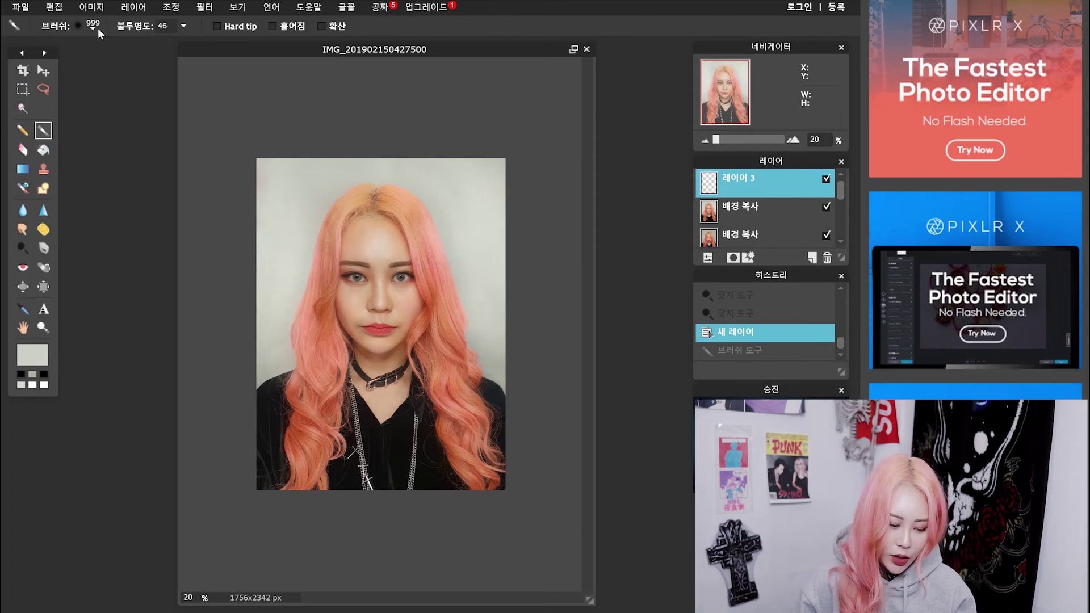
pyautogui.click(94, 26)
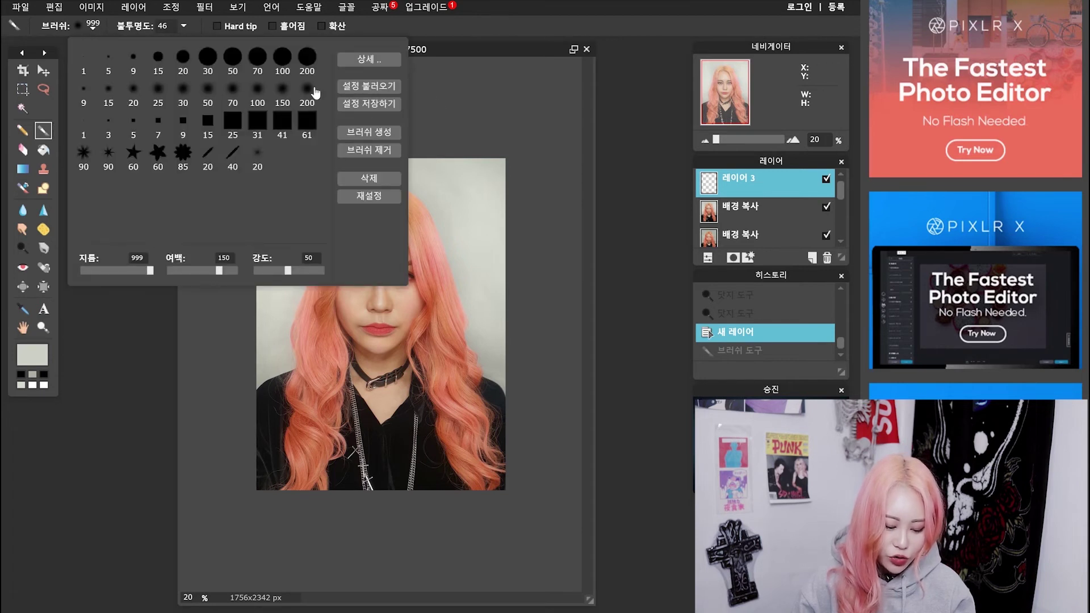
pyautogui.click(184, 25)
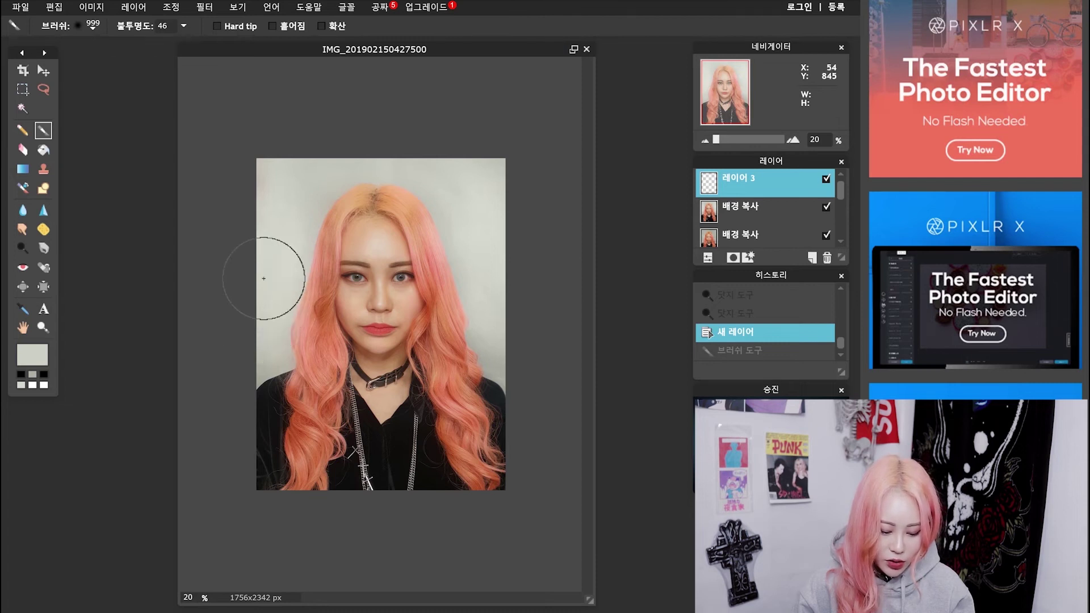
# Step: Paint the grey over the upper-left, top and right background on Layer 3
pyautogui.moveTo(275, 235); pyautogui.dragTo(341, 215)
pyautogui.moveTo(447, 205)
pyautogui.mouseDown()
pyautogui.moveTo(451, 171)
pyautogui.moveTo(503, 494)
pyautogui.mouseUp()
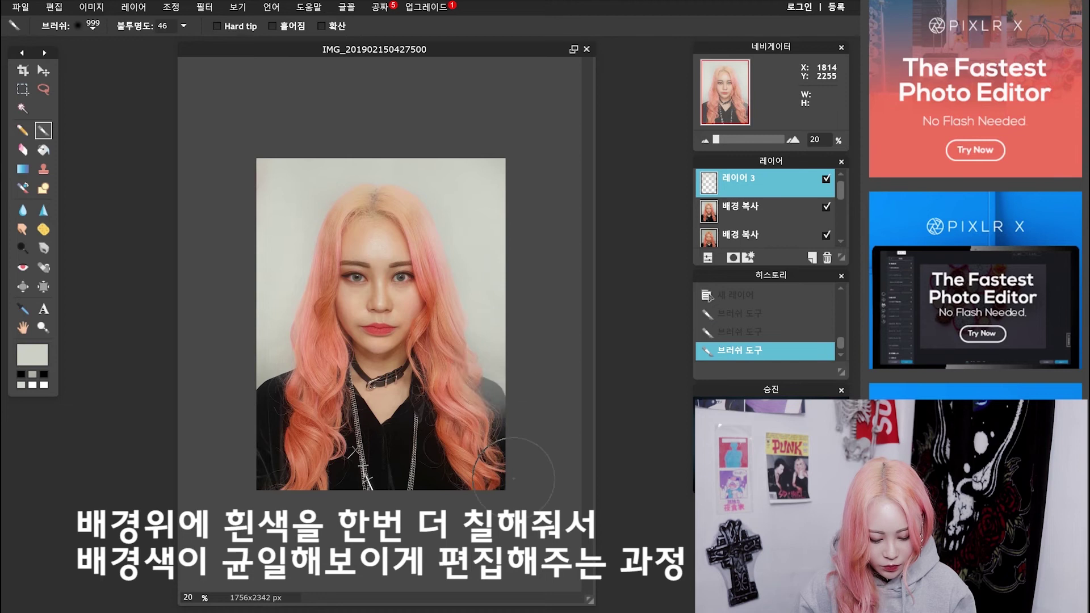
pyautogui.press('z')
pyautogui.click(393, 212)
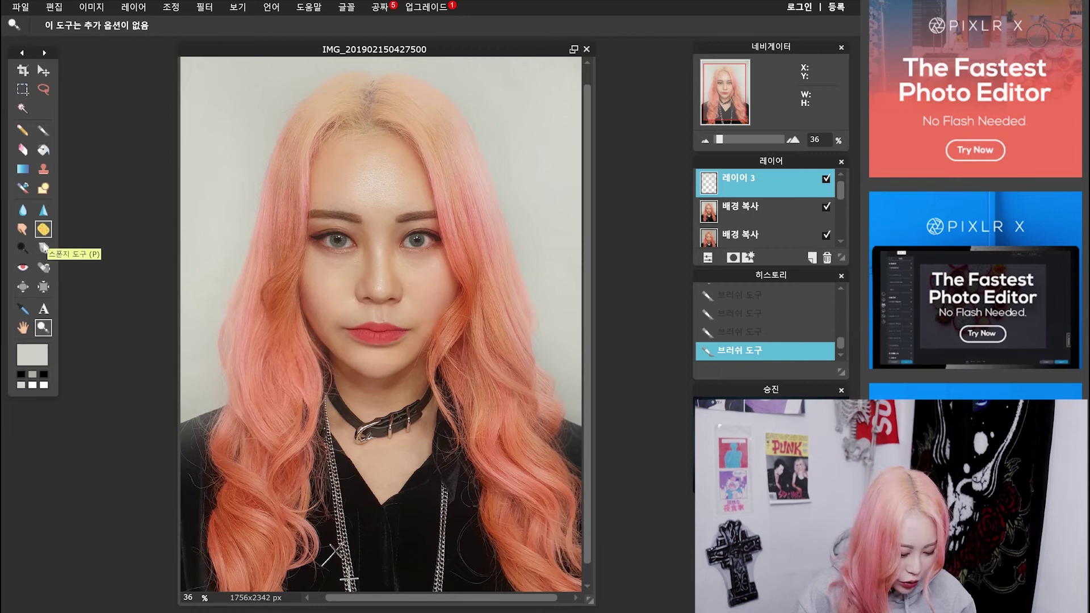
# Step: Erase the spilled grey paint from her hairline and face with a size-720 eraser
pyautogui.press('e')
pyautogui.moveTo(318, 135); pyautogui.dragTo(317, 143)
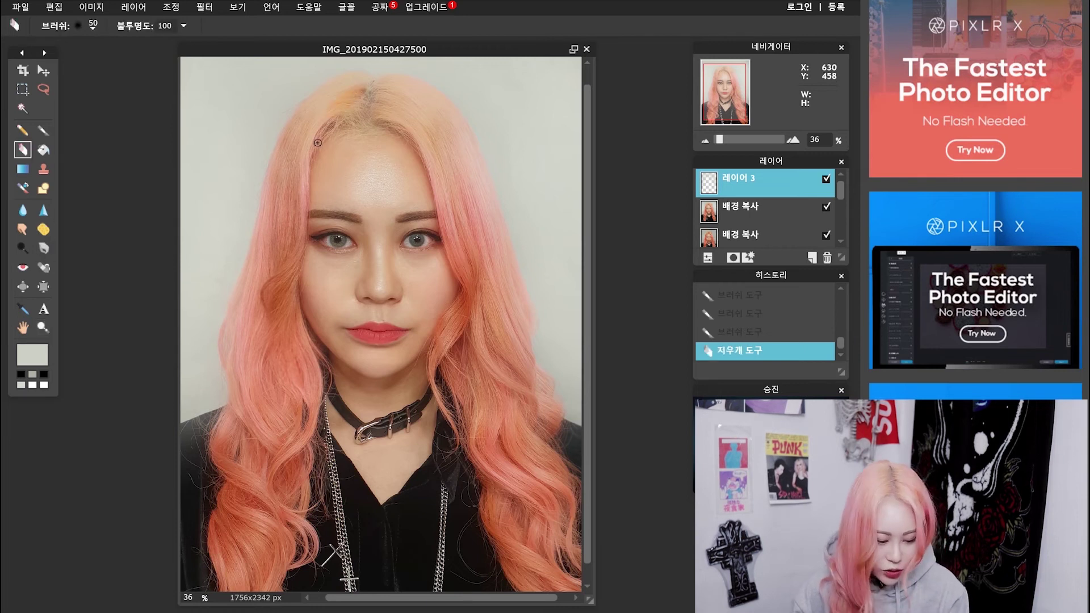
pyautogui.click(92, 26)
pyautogui.moveTo(82, 271); pyautogui.dragTo(168, 271)
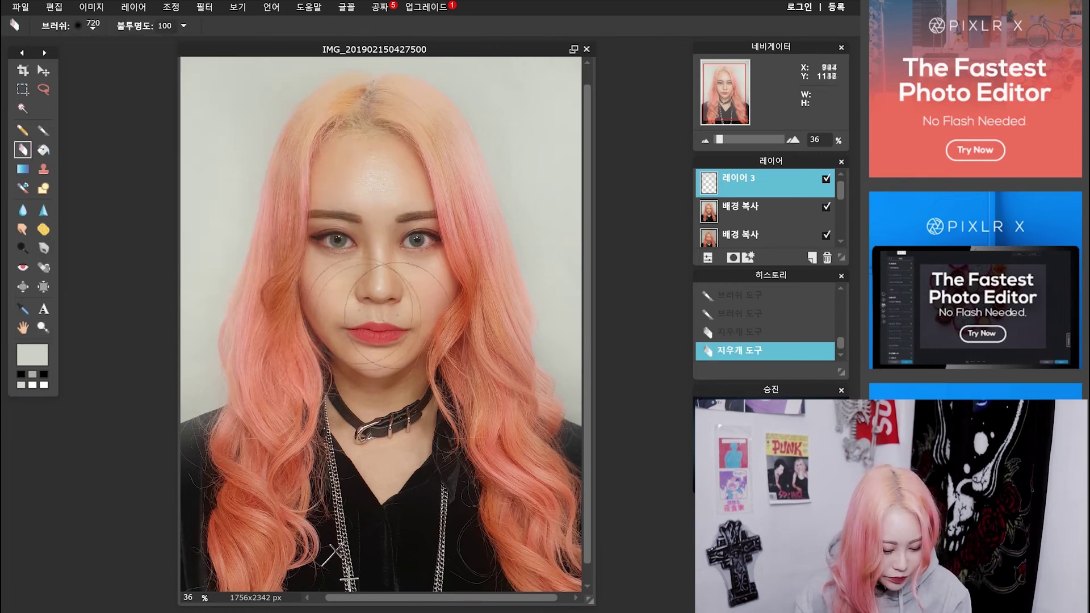
pyautogui.moveTo(332, 121); pyautogui.dragTo(352, 118)
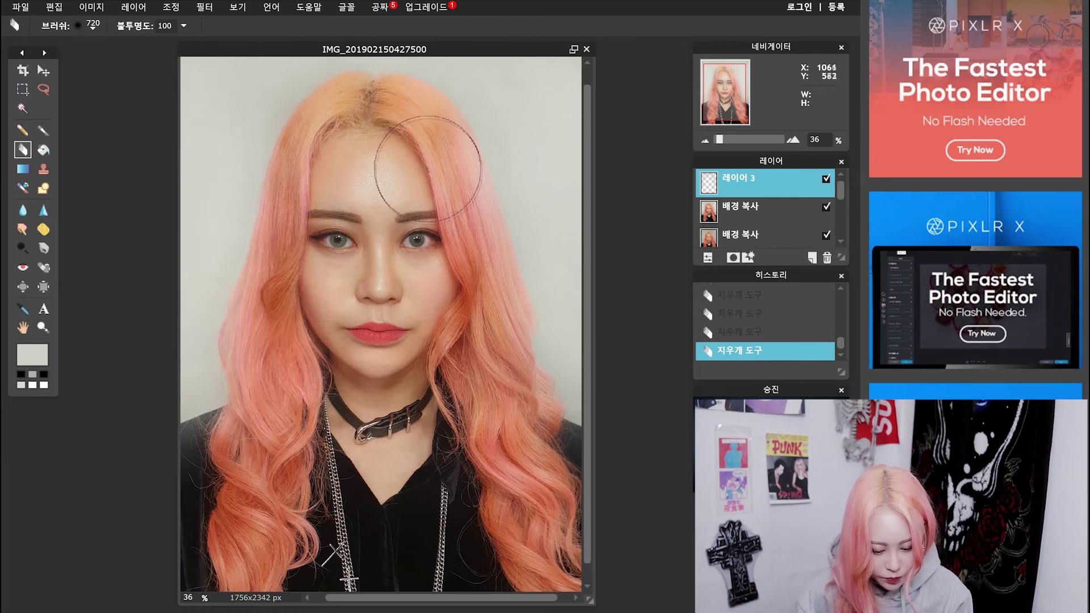
pyautogui.moveTo(448, 307); pyautogui.dragTo(424, 273)
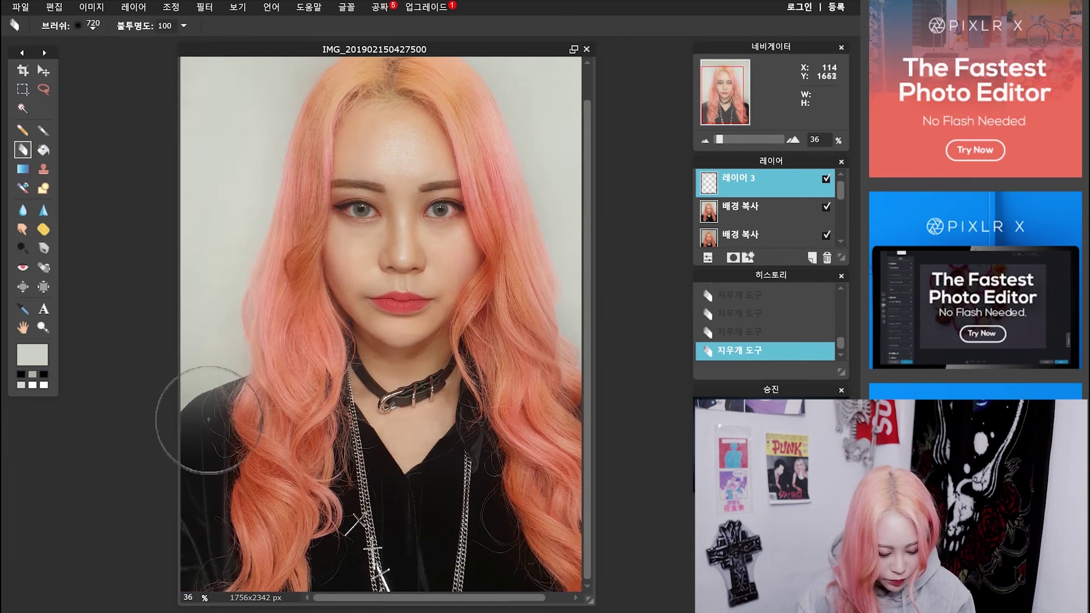
pyautogui.scroll(-3, 195, 432)
# Step: Toggle Layer 3 off and back on to compare the brightened background
pyautogui.click(826, 181)
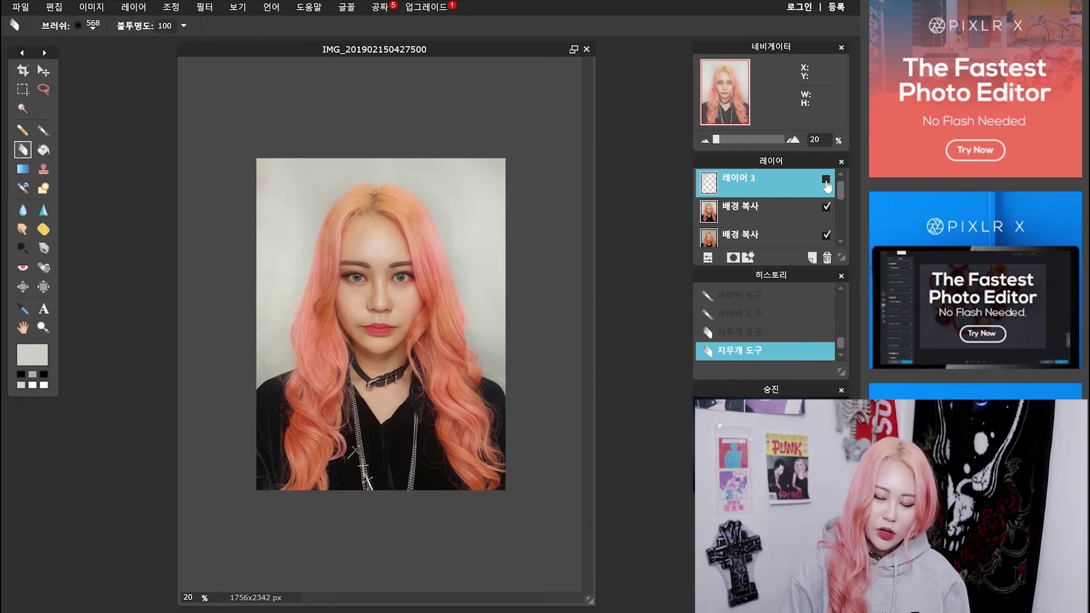
pyautogui.hotkey('ctrl', '-')
pyautogui.hotkey('ctrl', '-')
pyautogui.hotkey('ctrl', '+')
pyautogui.hotkey('ctrl', '+')
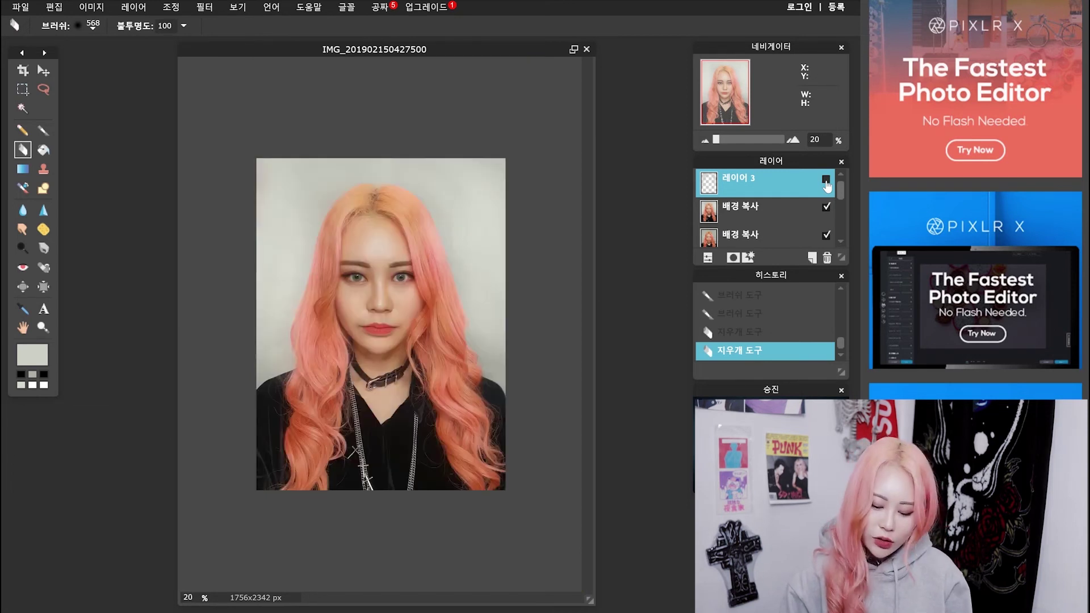
pyautogui.click(826, 181)
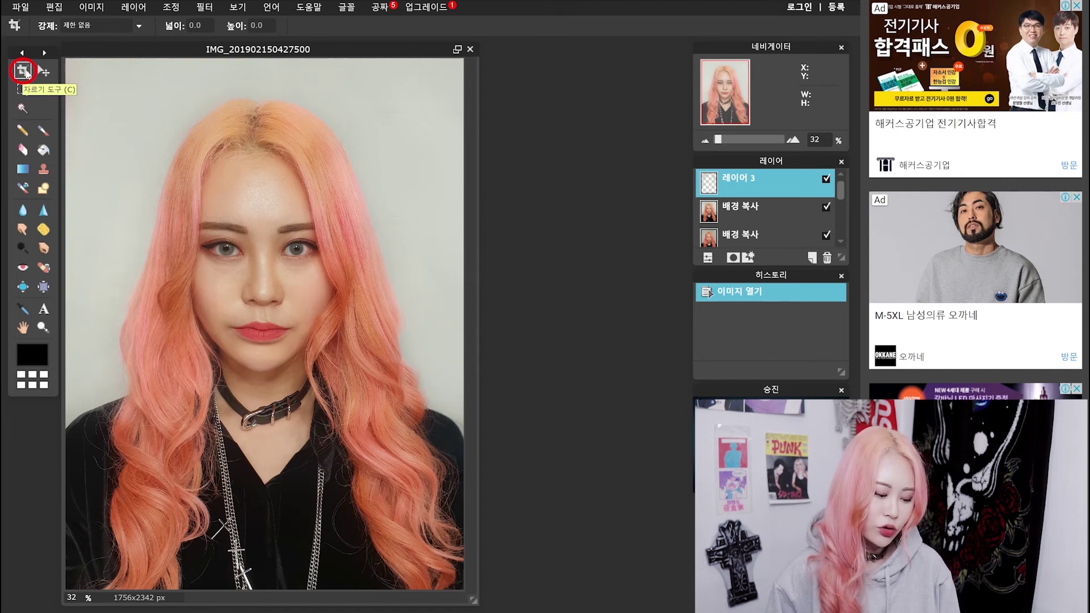
# Step: Constrain the Crop tool to a 3:4 aspect ratio
pyautogui.click(131, 25)
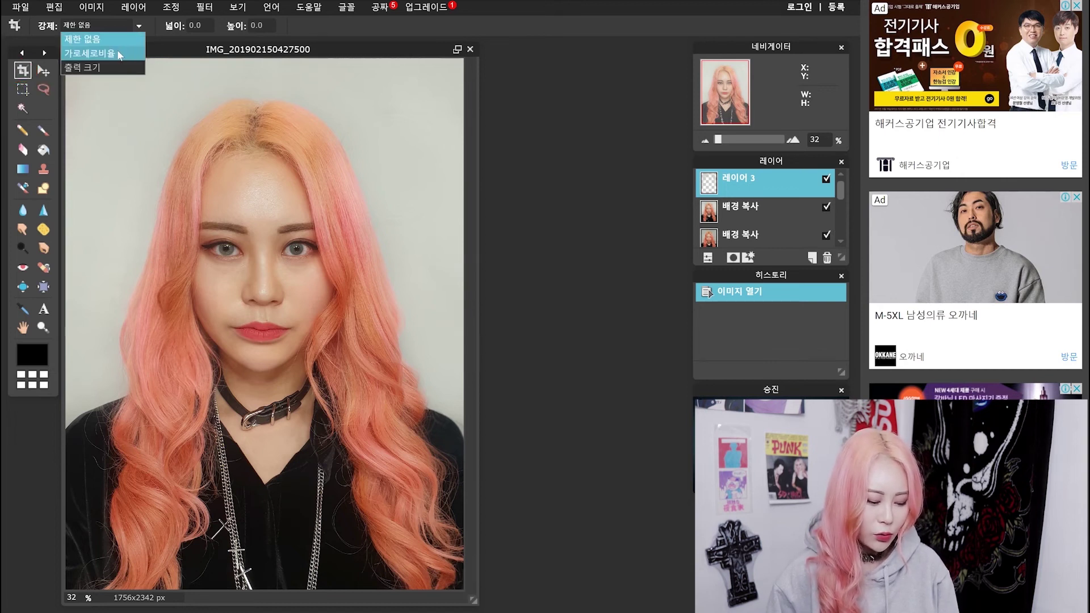
pyautogui.click(119, 55)
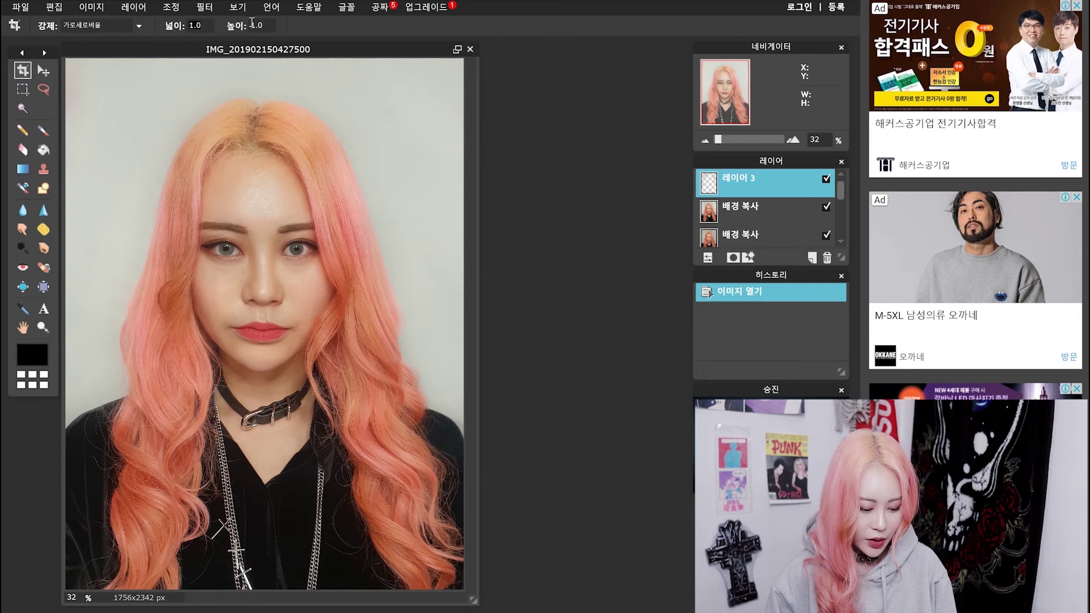
pyautogui.write('3')
pyautogui.press('Return')
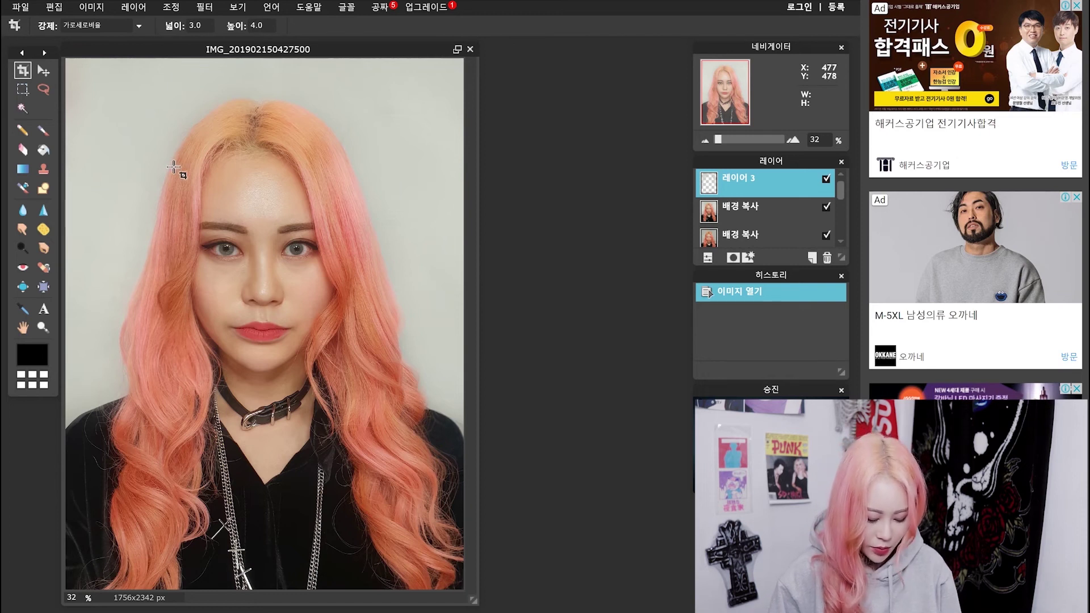
pyautogui.hotkey('ctrl', '-')
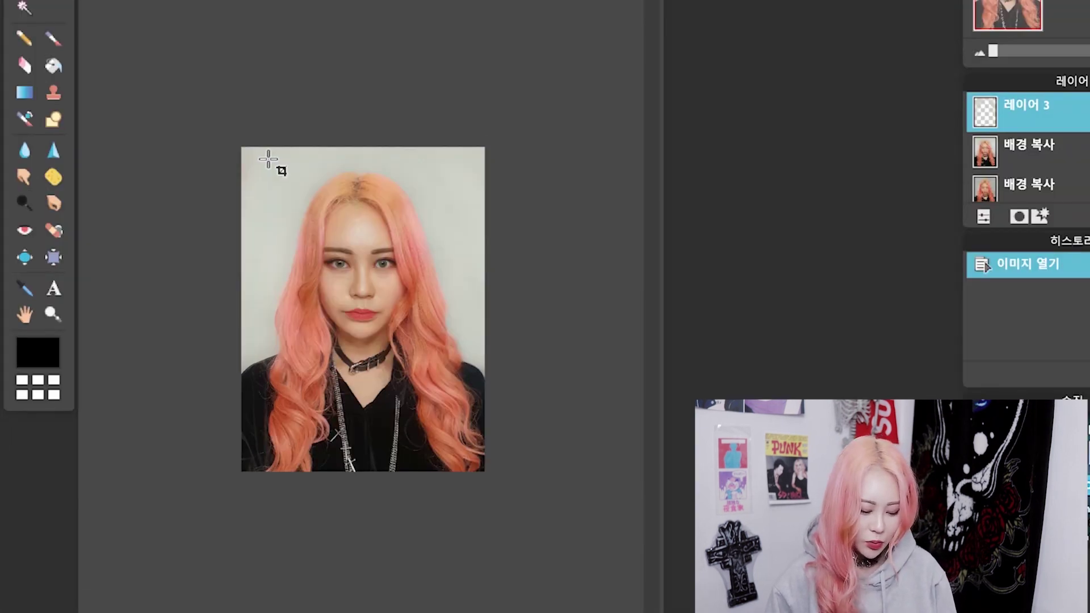
# Step: Frame the crop box around her face and shoulders and apply the crop
pyautogui.moveTo(269, 160); pyautogui.dragTo(456, 408)
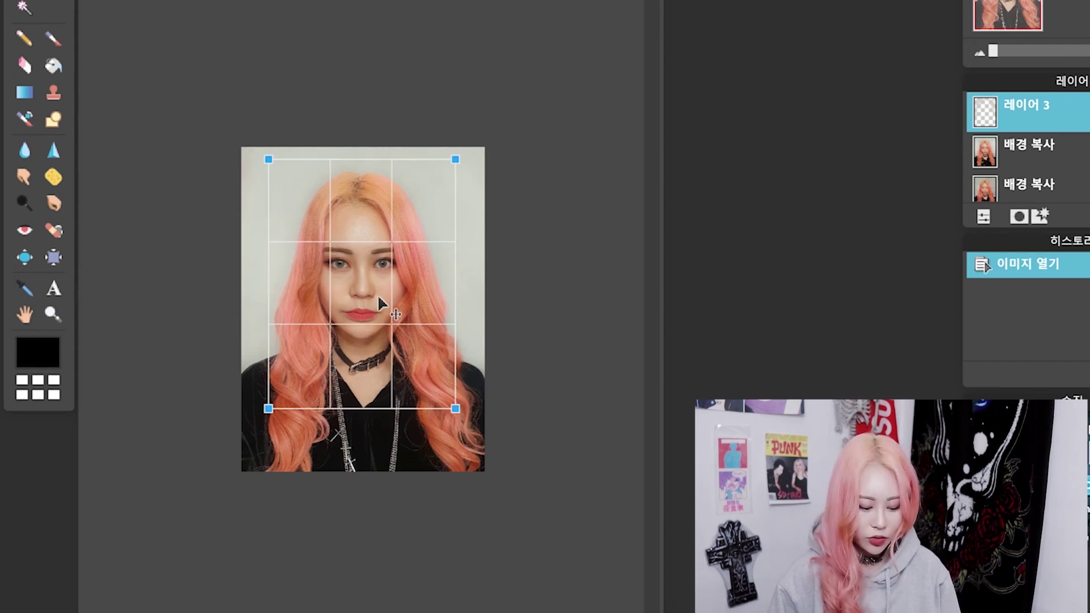
pyautogui.moveTo(378, 296); pyautogui.dragTo(377, 300)
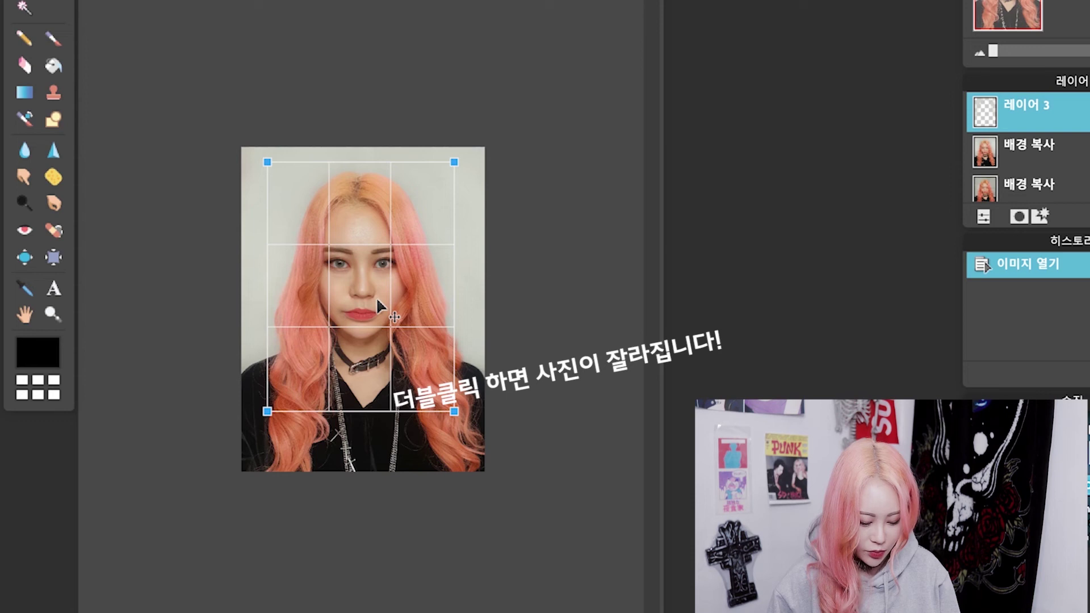
pyautogui.moveTo(409, 359); pyautogui.dragTo(413, 365)
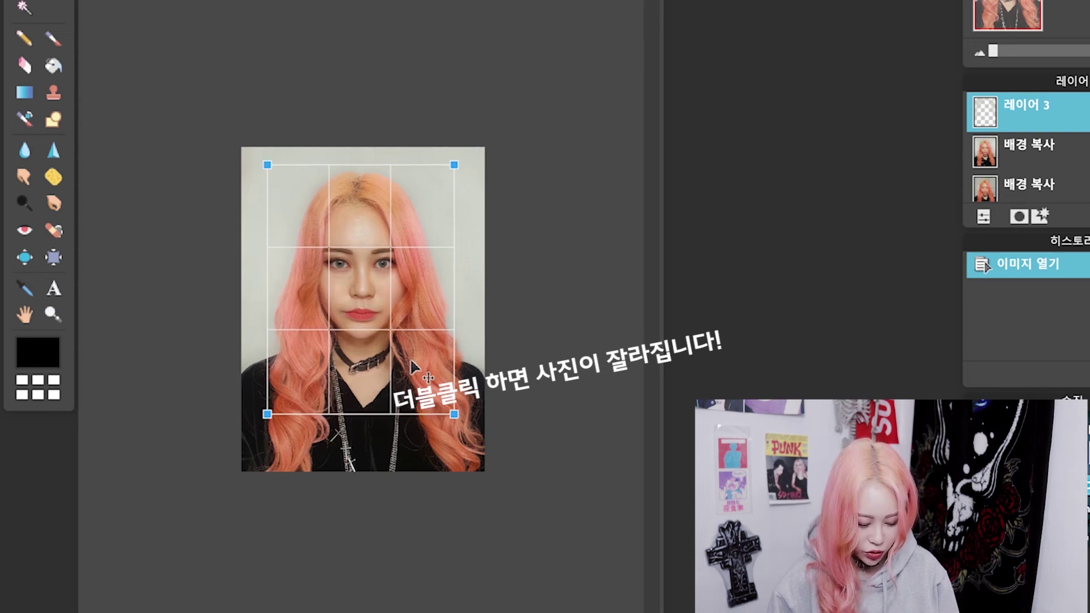
pyautogui.doubleClick(412, 368)
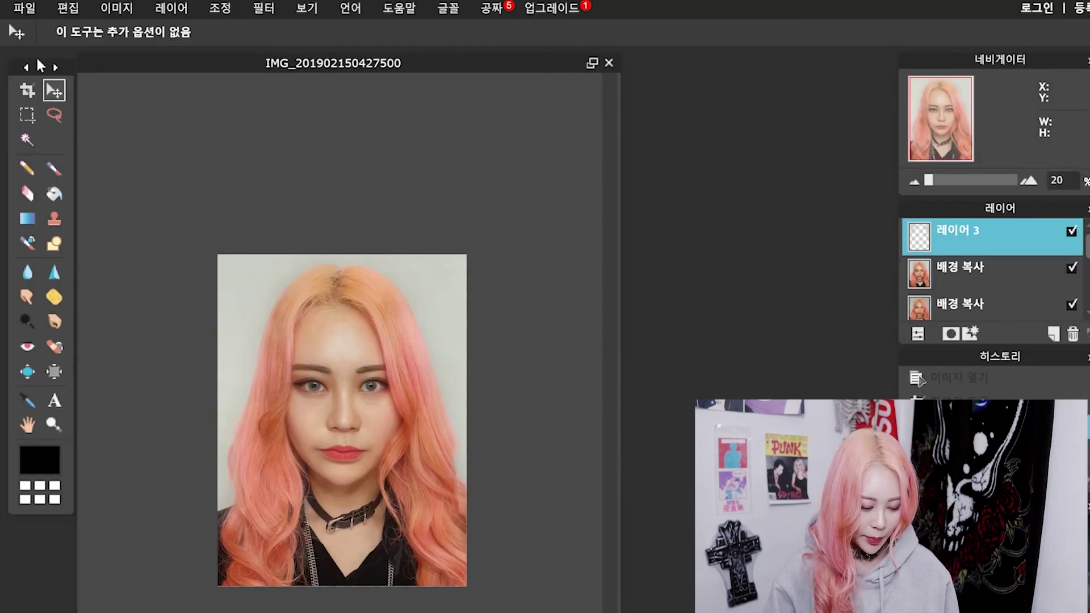
# Step: Set the save format to JPEG with quality raised to 100
pyautogui.click(22, 12)
pyautogui.click(45, 94)
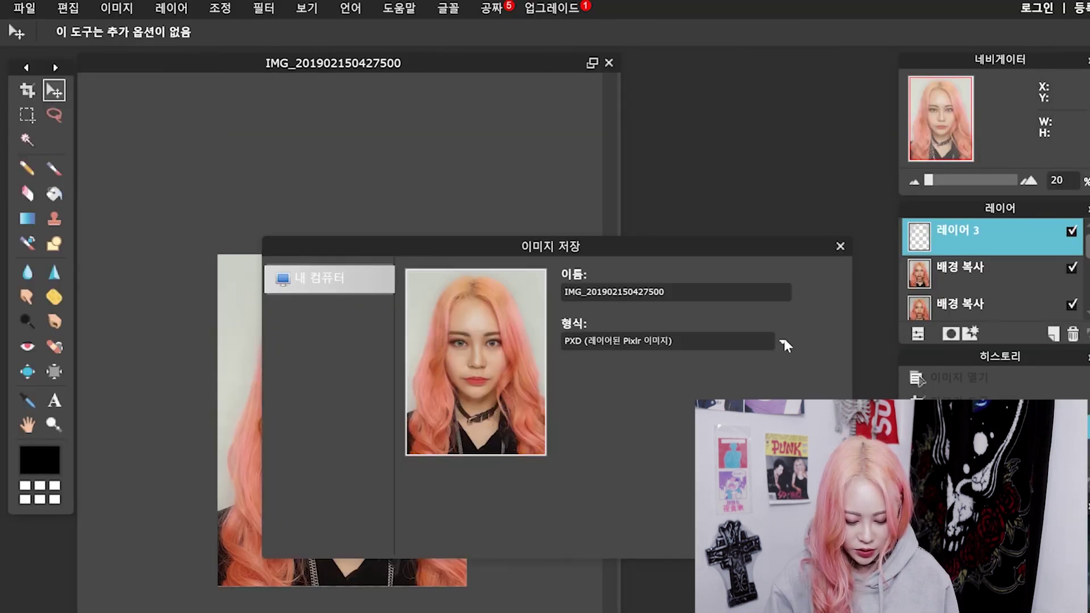
pyautogui.click(783, 335)
pyautogui.click(741, 359)
pyautogui.moveTo(746, 388); pyautogui.dragTo(821, 393)
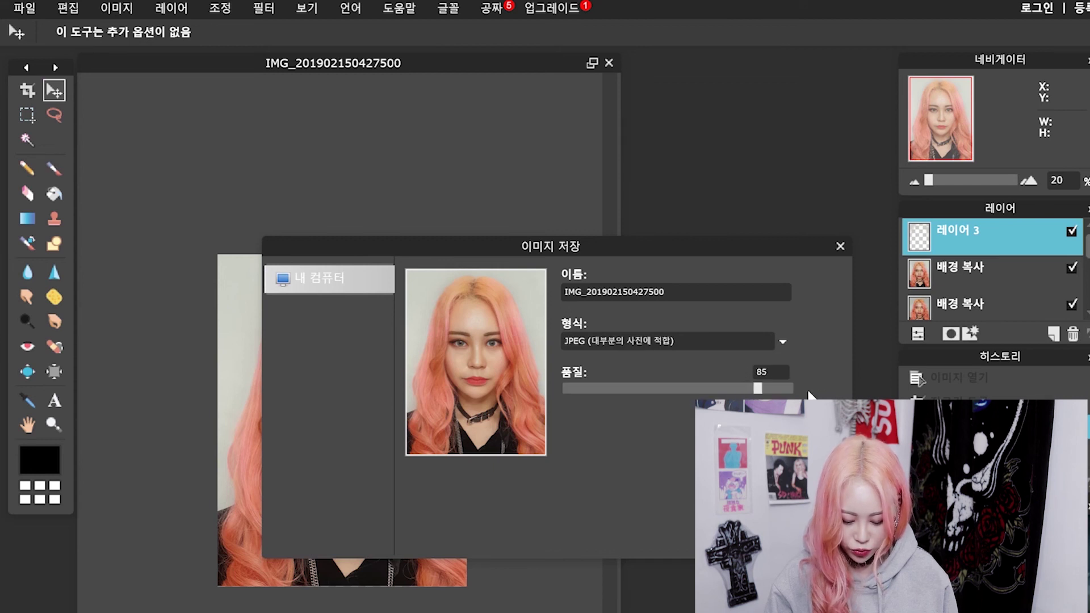